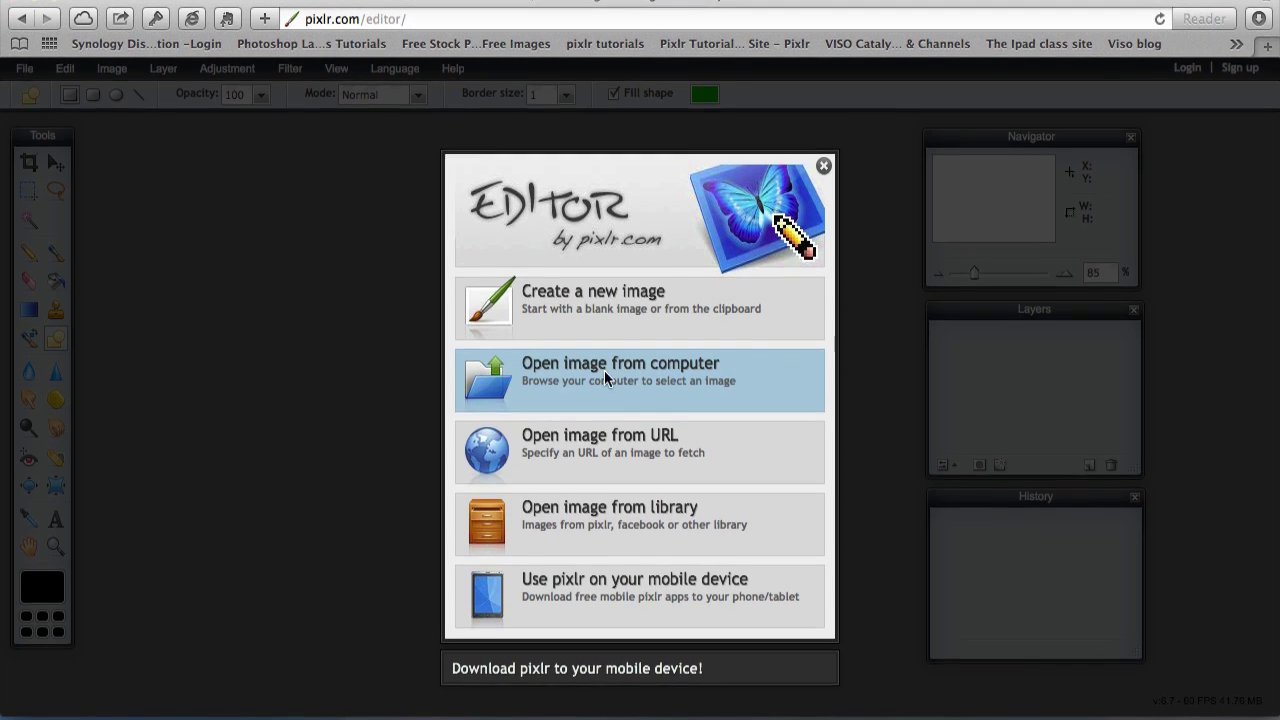
Create a new blank 800 x 600 image and bring up the layer commands.
{"action": "left_click", "coordinate": [584, 300]}
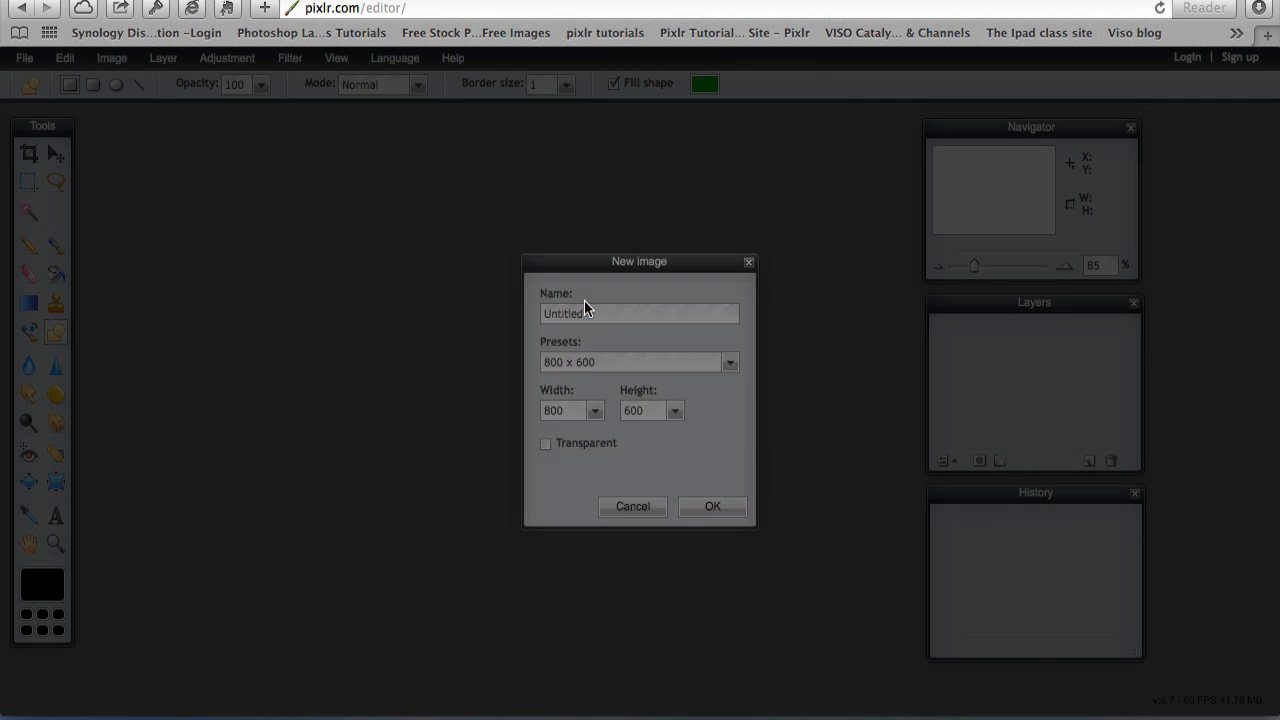
{"action": "left_click", "coordinate": [712, 506]}
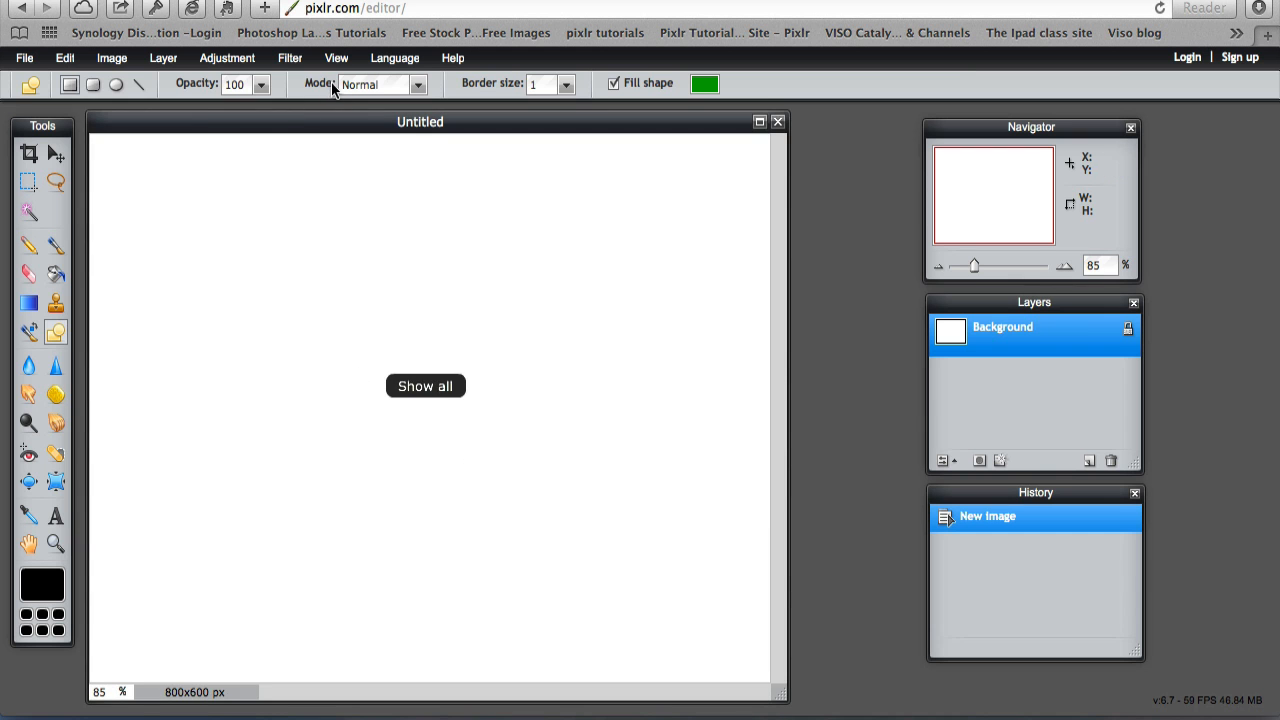
{"action": "left_click", "coordinate": [163, 60]}
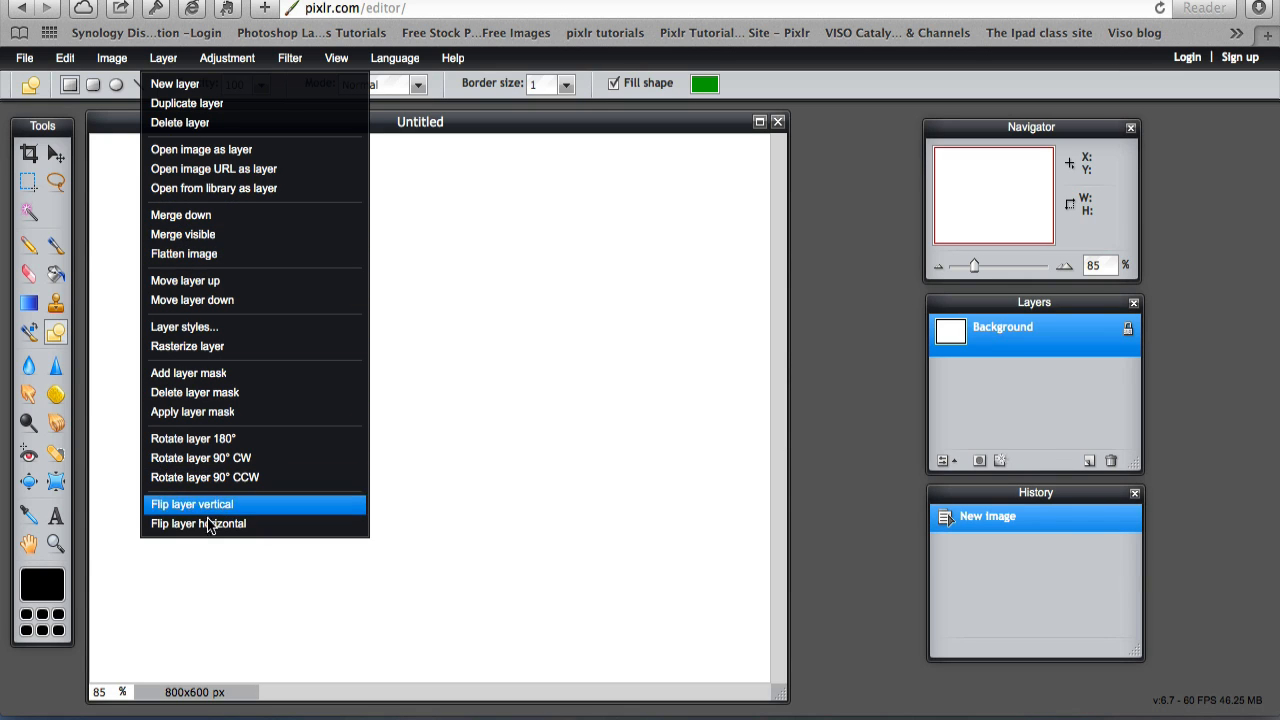
Dismiss the layer commands without choosing one.
{"action": "left_click", "coordinate": [472, 500]}
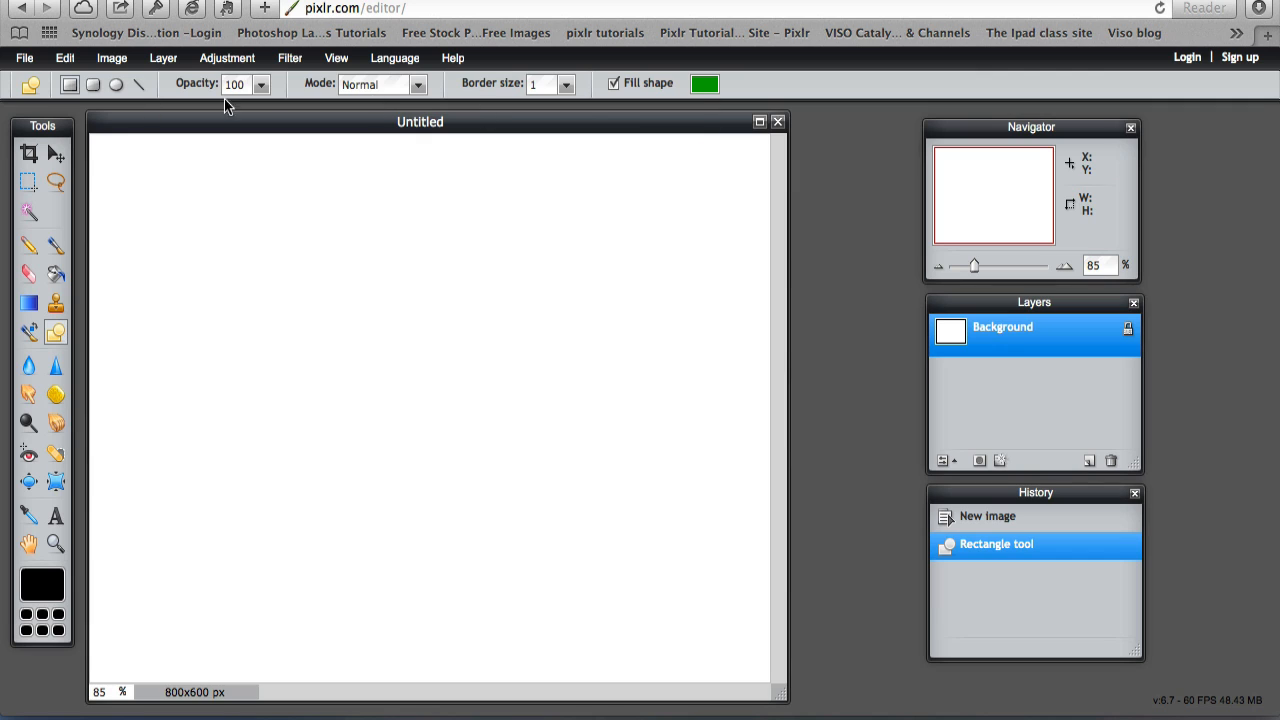
Draw a green rectangle and an overlapping red rectangle on the Background layer.
{"action": "mouse_move", "coordinate": [222, 207]}
{"action": "left_mouse_down"}
{"action": "mouse_move", "coordinate": [230, 278]}
{"action": "mouse_move", "coordinate": [467, 369]}
{"action": "left_mouse_up"}
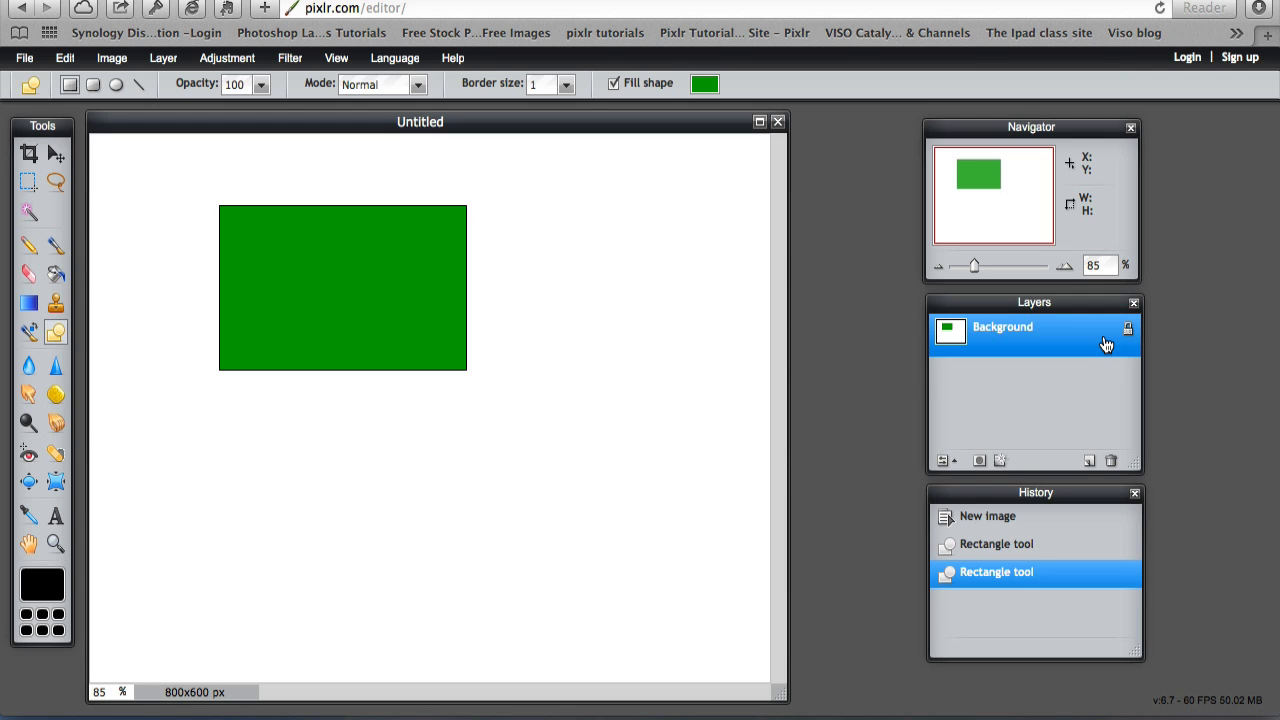
{"action": "left_click", "coordinate": [705, 83]}
{"action": "left_click", "coordinate": [540, 186]}
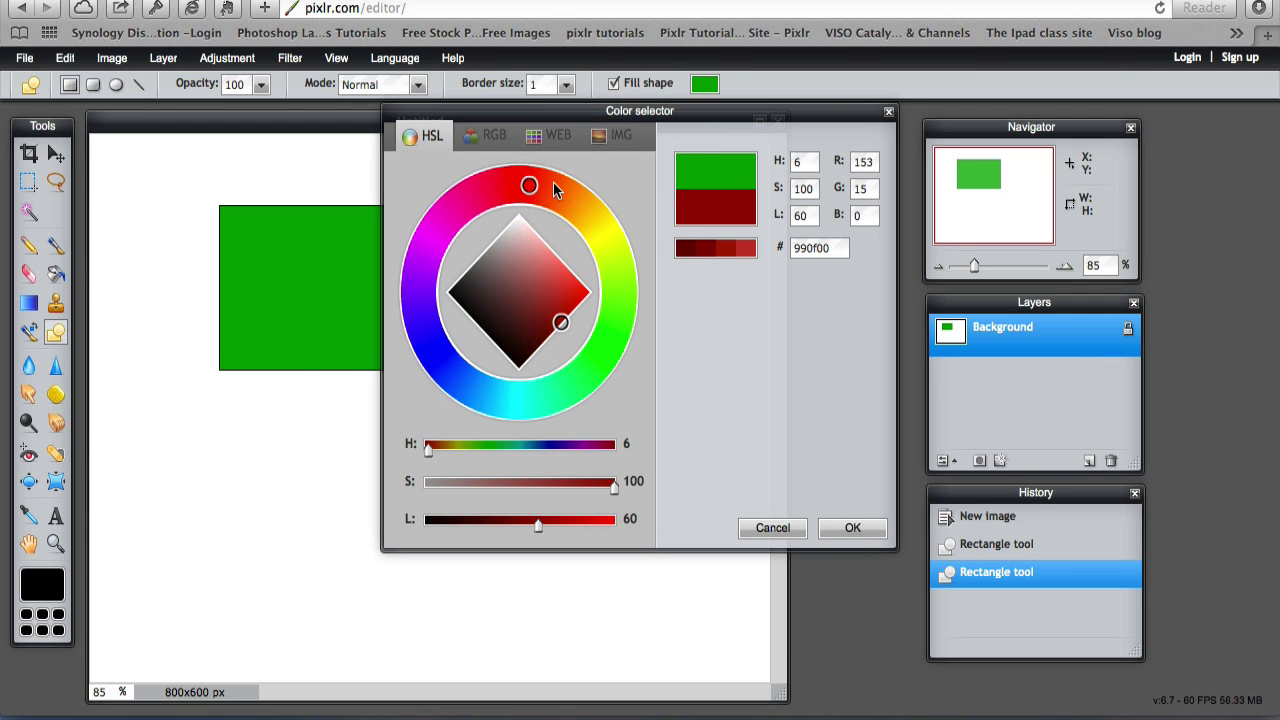
{"action": "left_click", "coordinate": [729, 250]}
{"action": "left_click", "coordinate": [852, 527]}
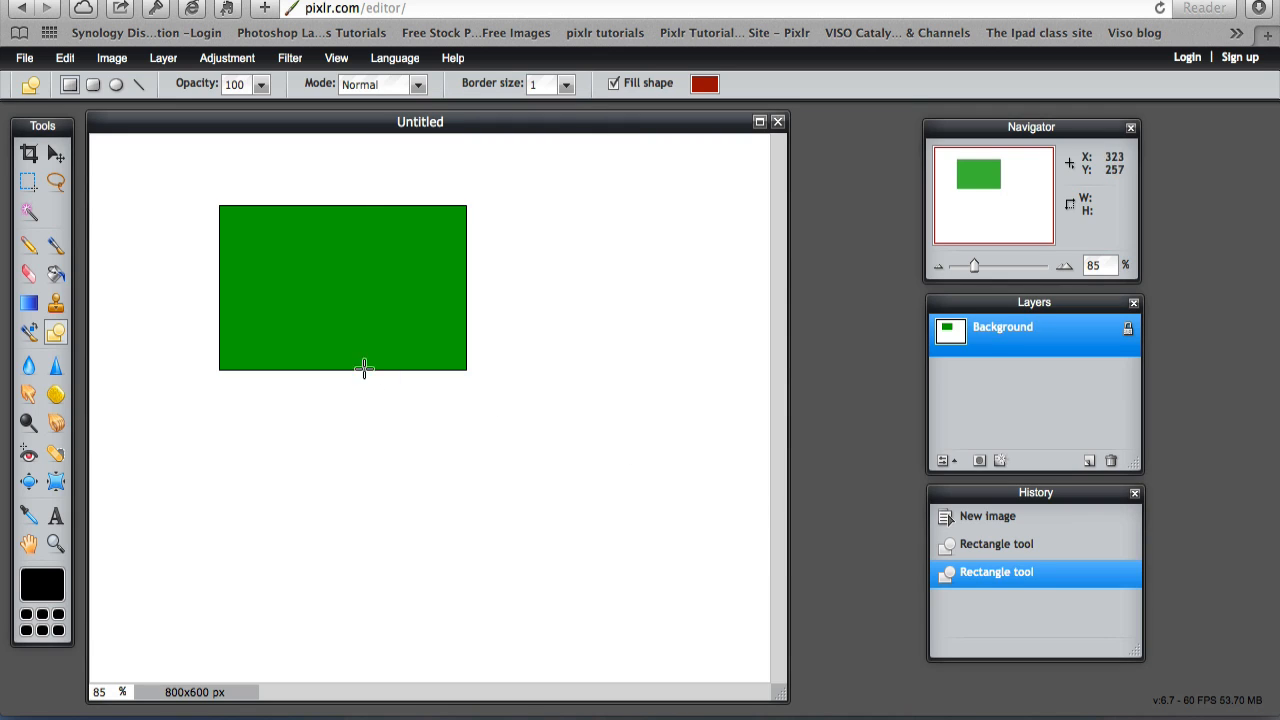
{"action": "left_click_drag", "start_coordinate": [342, 319], "coordinate": [608, 465]}
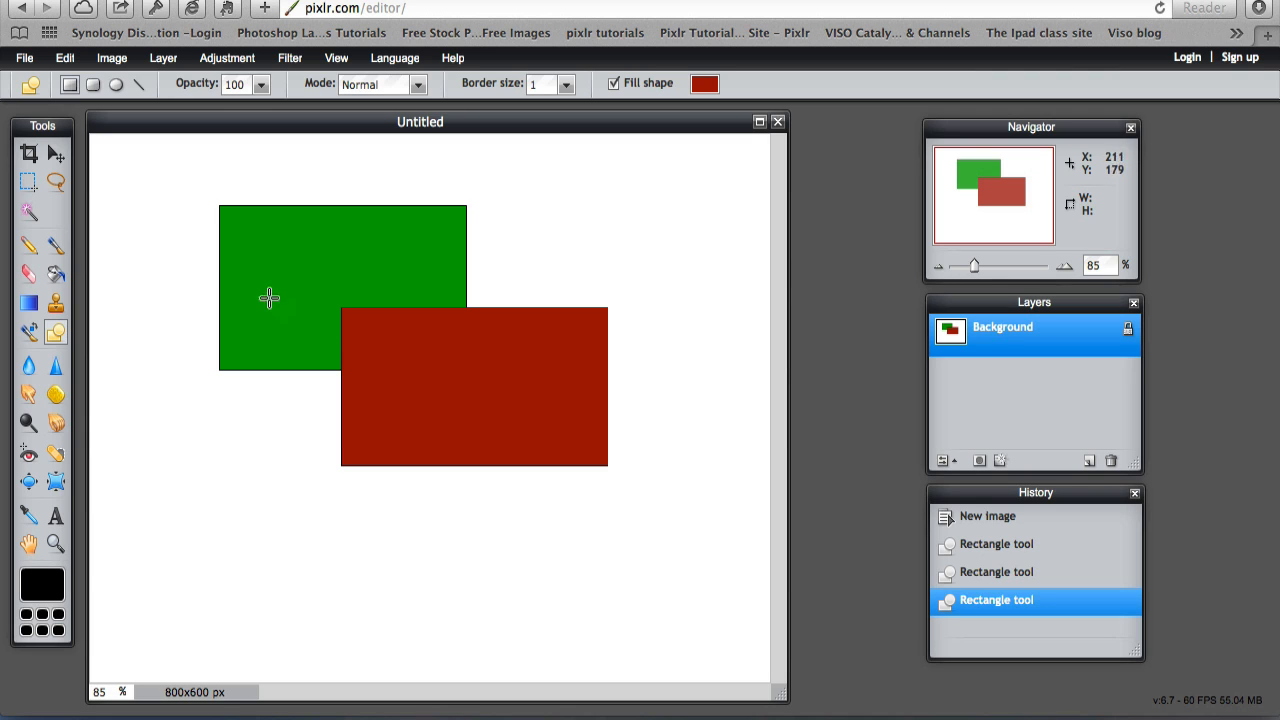
{"action": "left_click", "coordinate": [56, 153]}
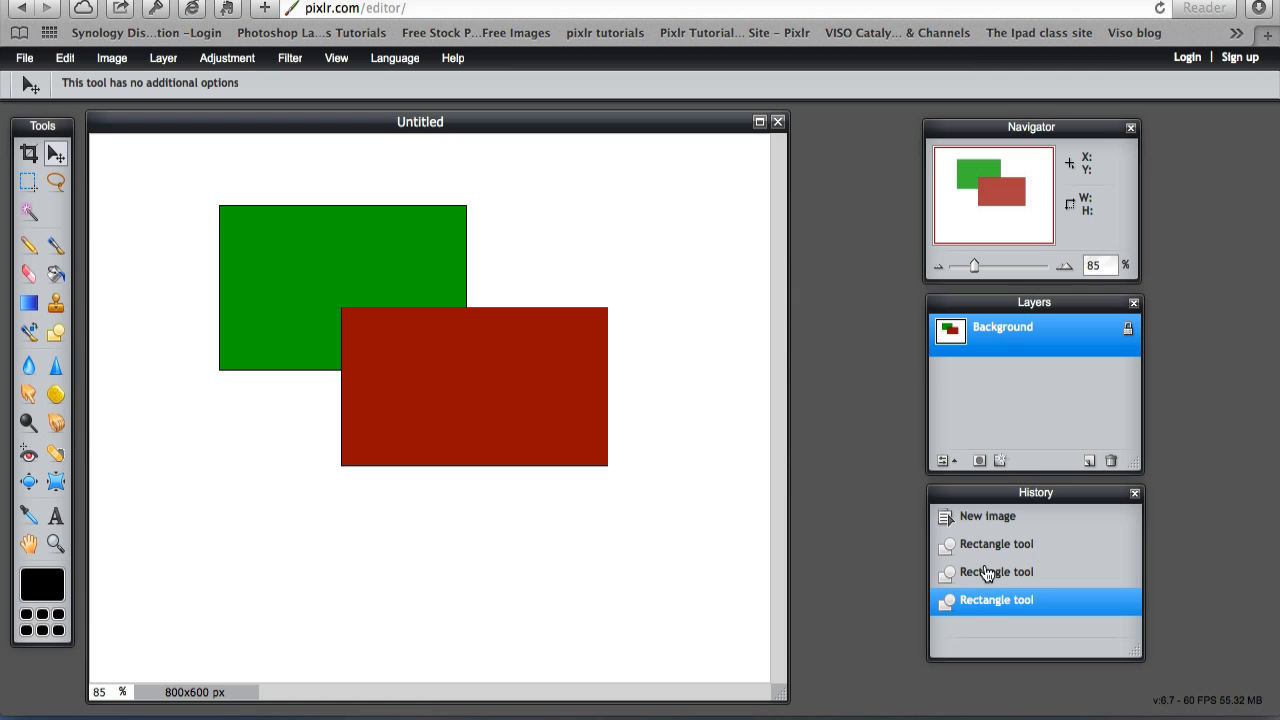
Discard the drawing, create a fresh 800 x 600 image and add an empty Layer 1.
{"action": "left_click", "coordinate": [778, 122]}
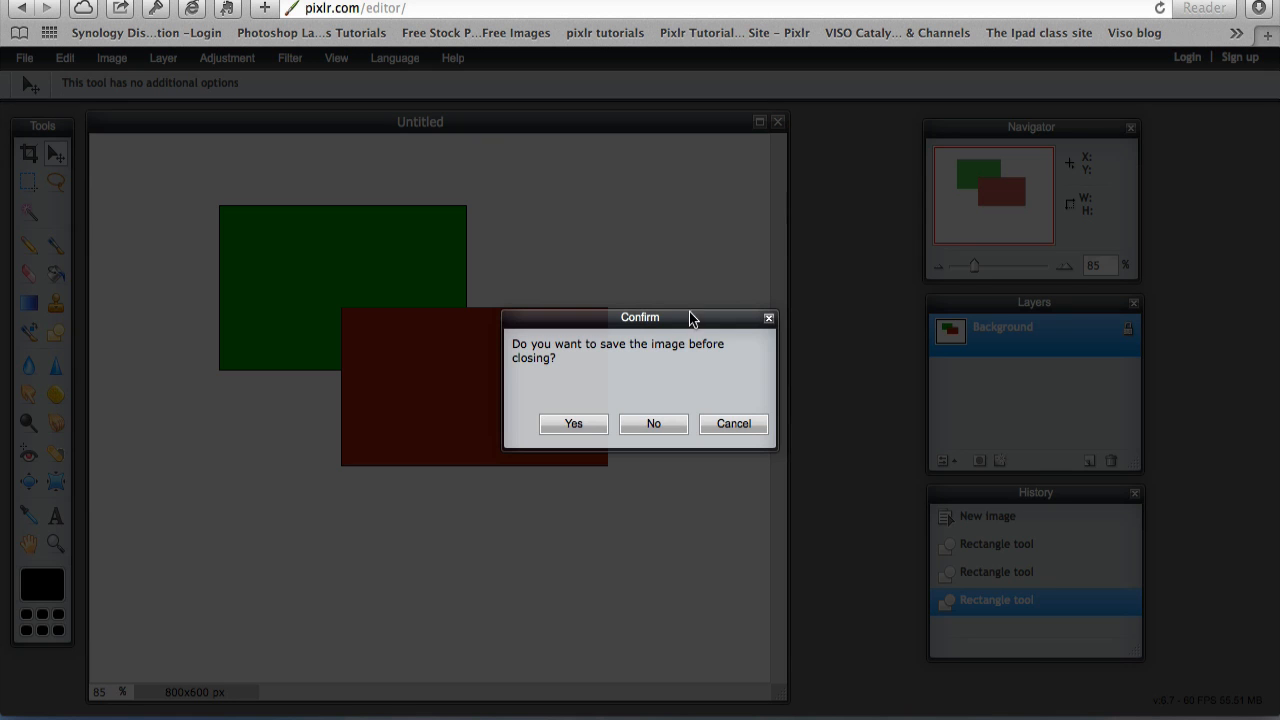
{"action": "left_click", "coordinate": [655, 422]}
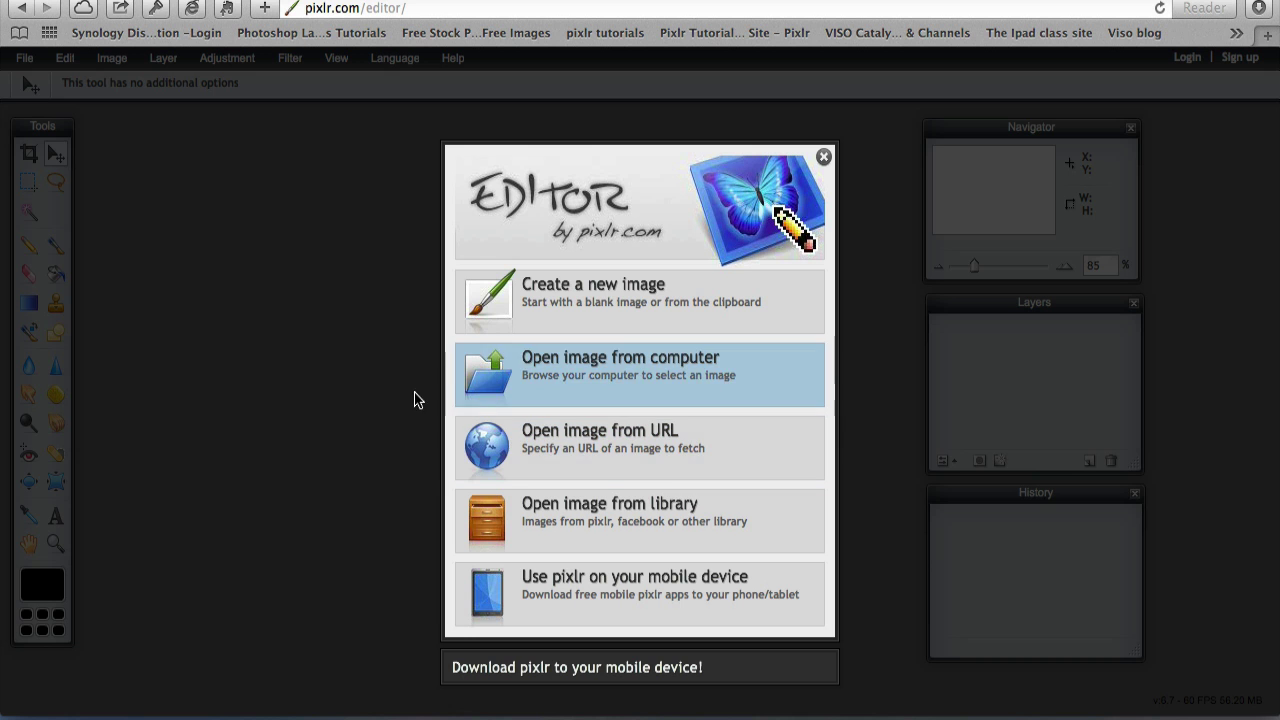
{"action": "left_click", "coordinate": [566, 291]}
{"action": "left_click", "coordinate": [712, 506]}
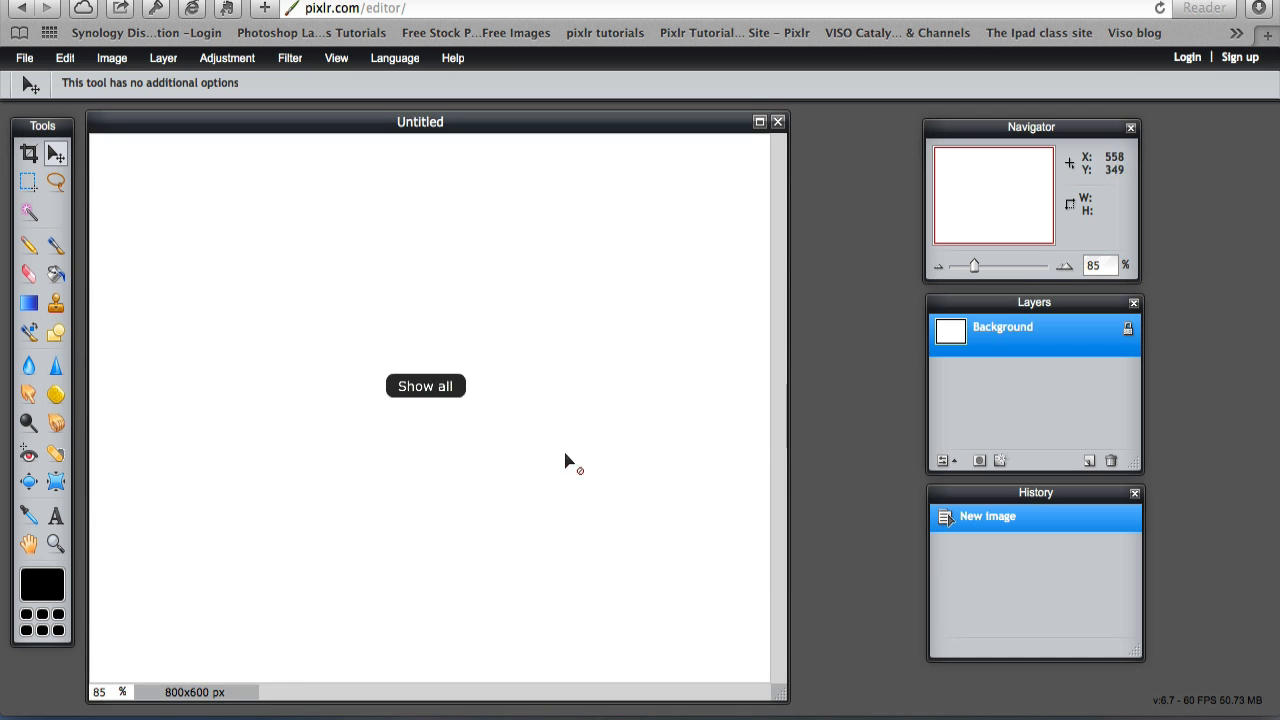
{"action": "left_click", "coordinate": [1089, 460]}
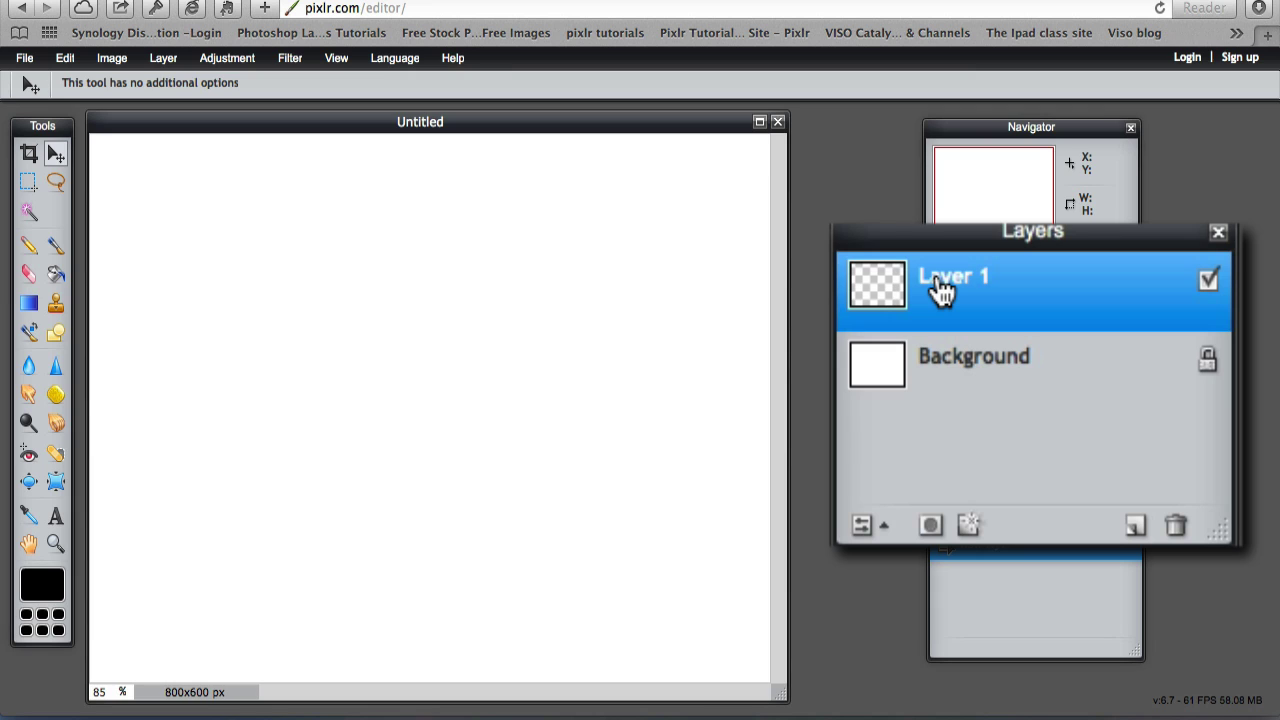
Rename Layer 1 to red and draw a red rectangle in the upper-left area.
{"action": "double_click", "coordinate": [950, 278]}
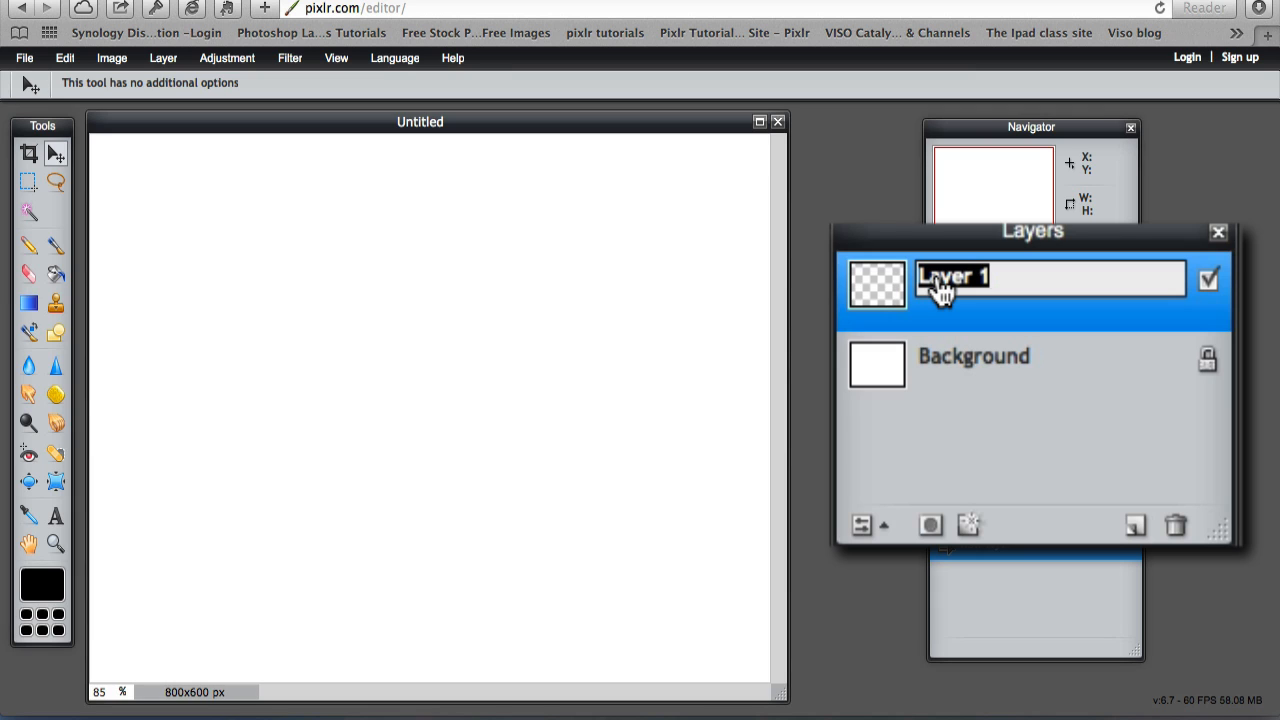
{"action": "type", "text": "red"}
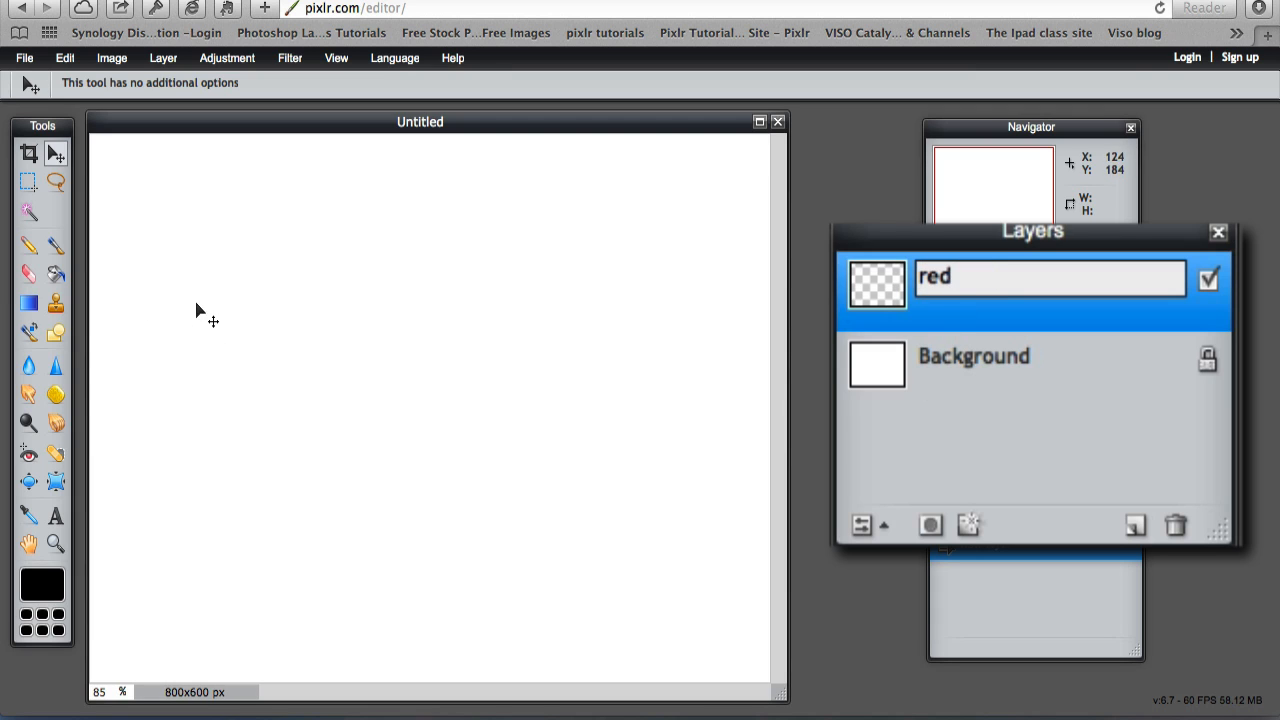
{"action": "left_click", "coordinate": [55, 340]}
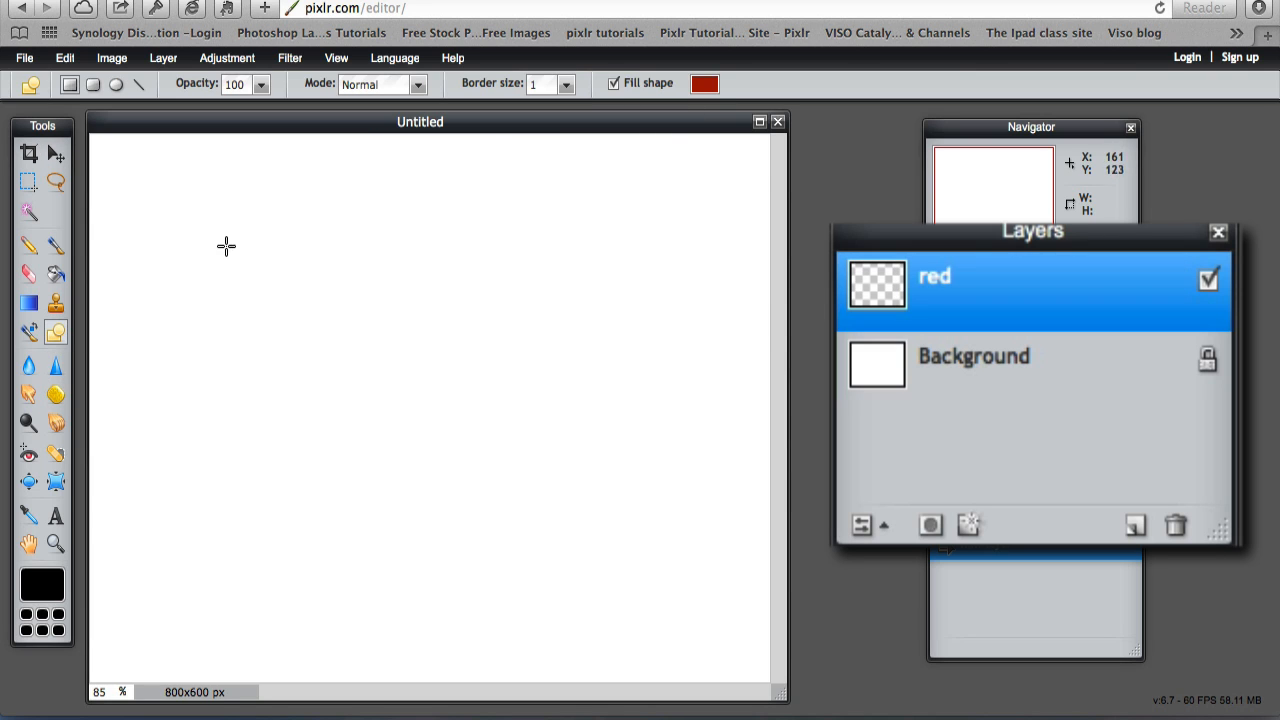
{"action": "mouse_move", "coordinate": [230, 245]}
{"action": "left_mouse_down"}
{"action": "mouse_move", "coordinate": [235, 316]}
{"action": "mouse_move", "coordinate": [493, 415]}
{"action": "left_mouse_up"}
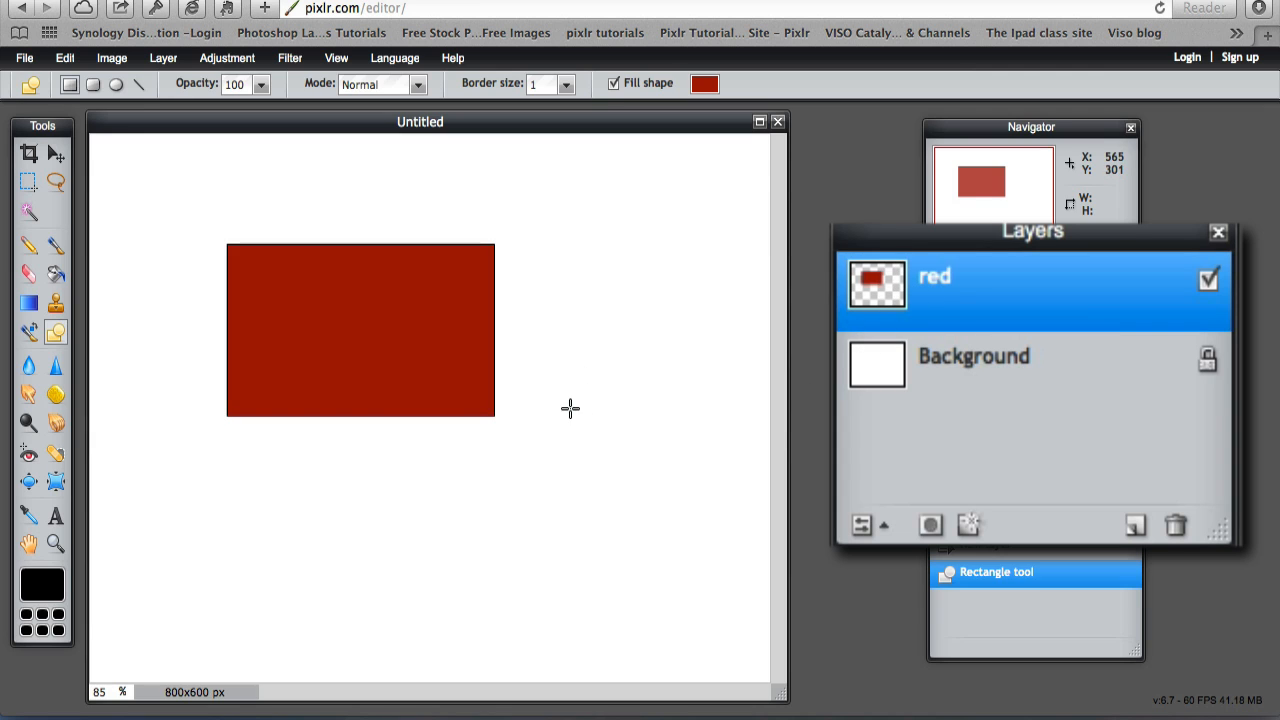
Add a layer named green and draw a green rectangle overlapping the red one's lower right.
{"action": "left_click", "coordinate": [1135, 523]}
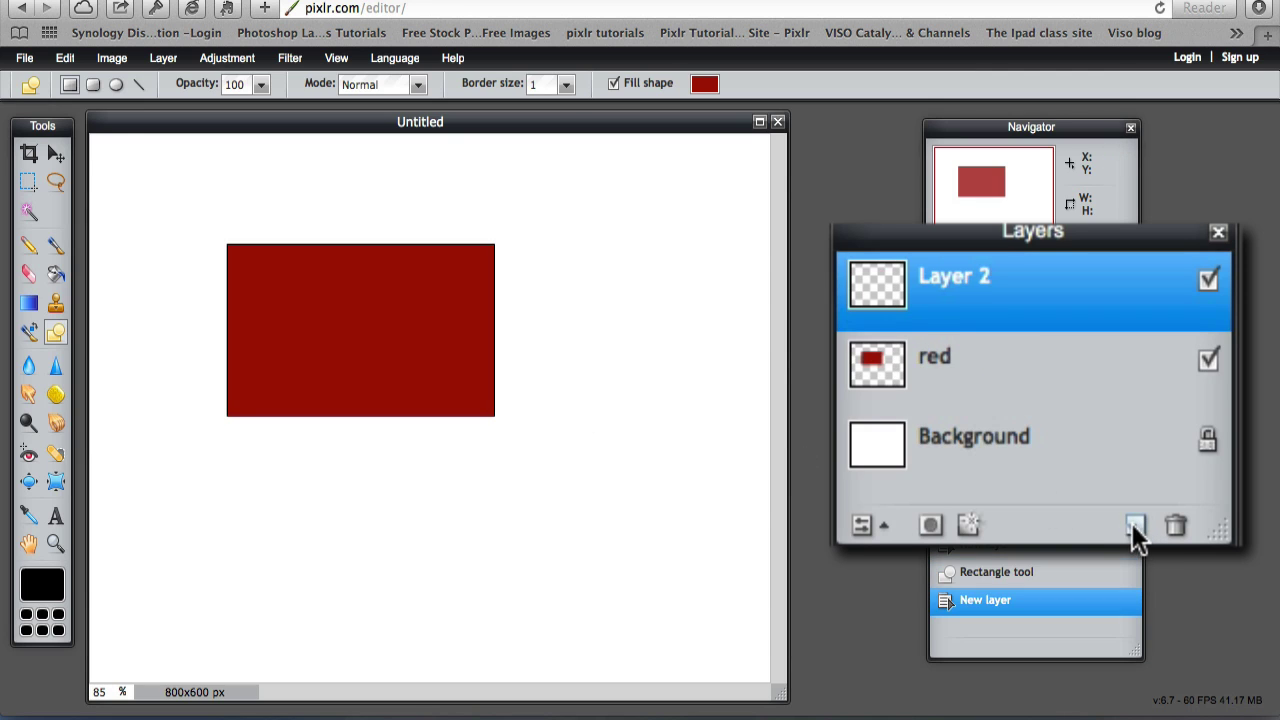
{"action": "double_click", "coordinate": [935, 285]}
{"action": "type", "text": "g"}
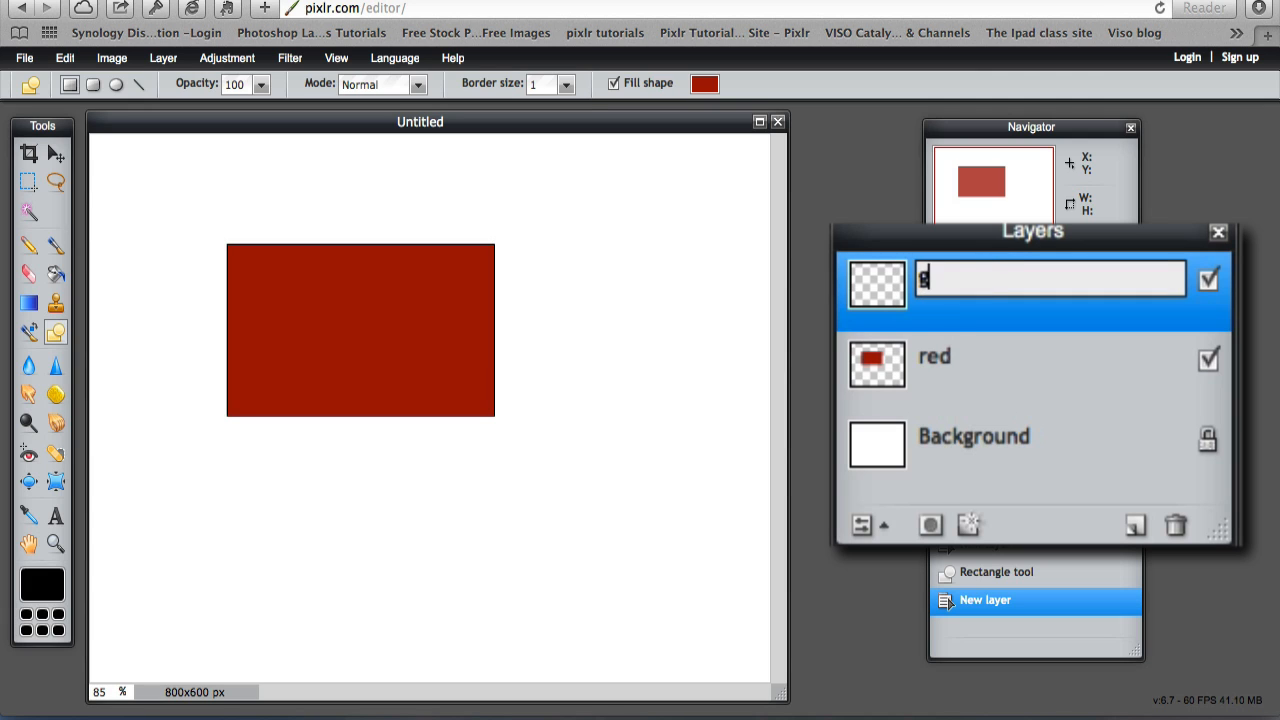
{"action": "type", "text": "reen"}
{"action": "left_click", "coordinate": [704, 83]}
{"action": "left_click", "coordinate": [605, 340]}
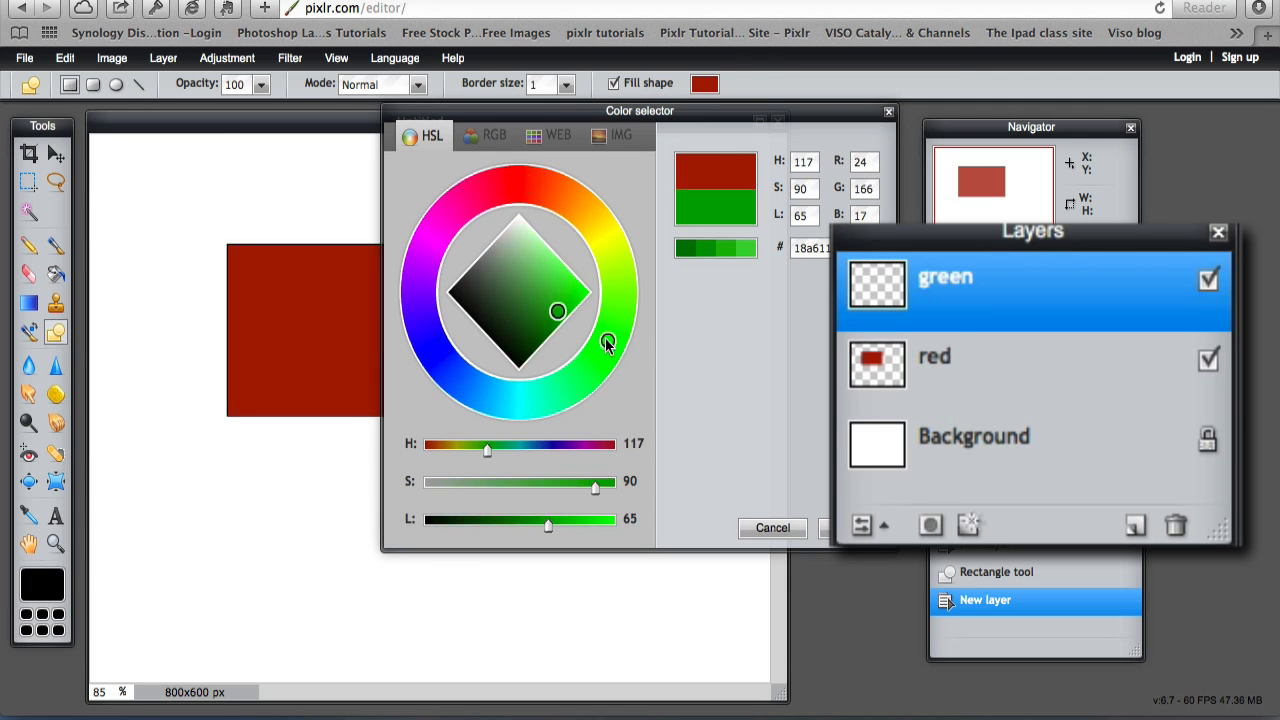
{"action": "left_click", "coordinate": [697, 250]}
{"action": "left_click", "coordinate": [826, 528]}
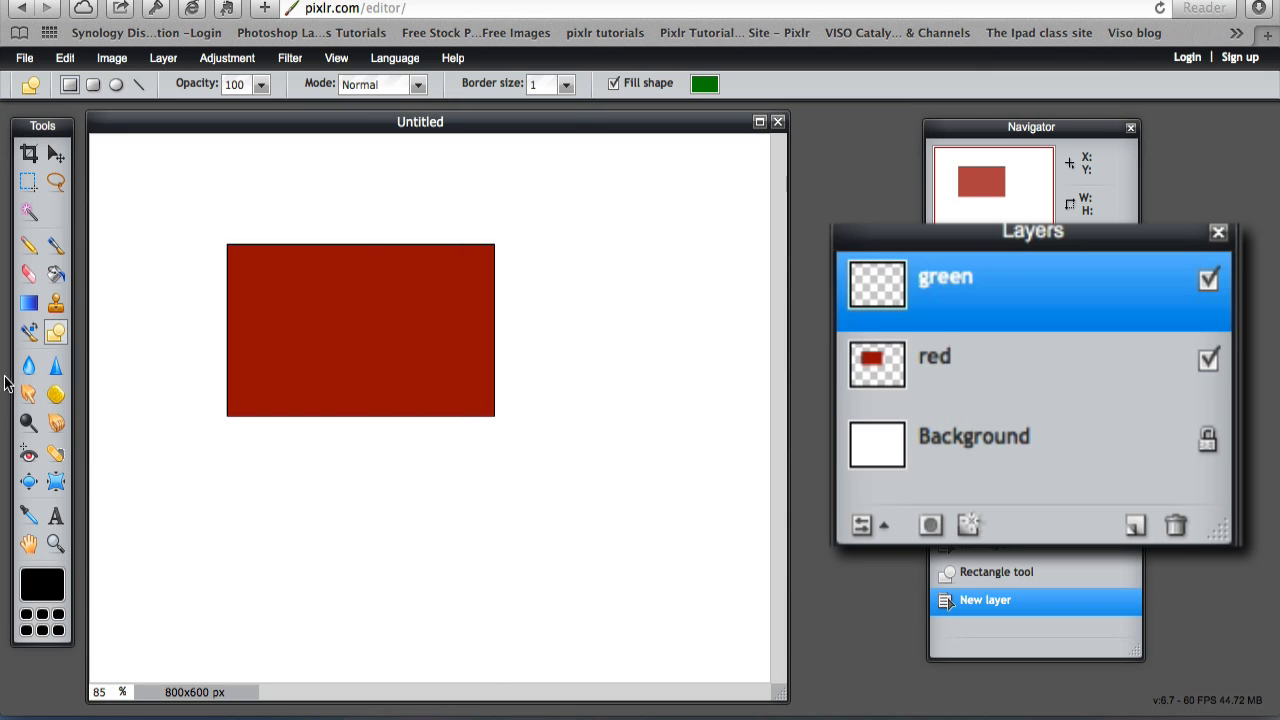
{"action": "mouse_move", "coordinate": [359, 356]}
{"action": "left_mouse_down"}
{"action": "mouse_move", "coordinate": [504, 512]}
{"action": "mouse_move", "coordinate": [632, 525]}
{"action": "left_mouse_up"}
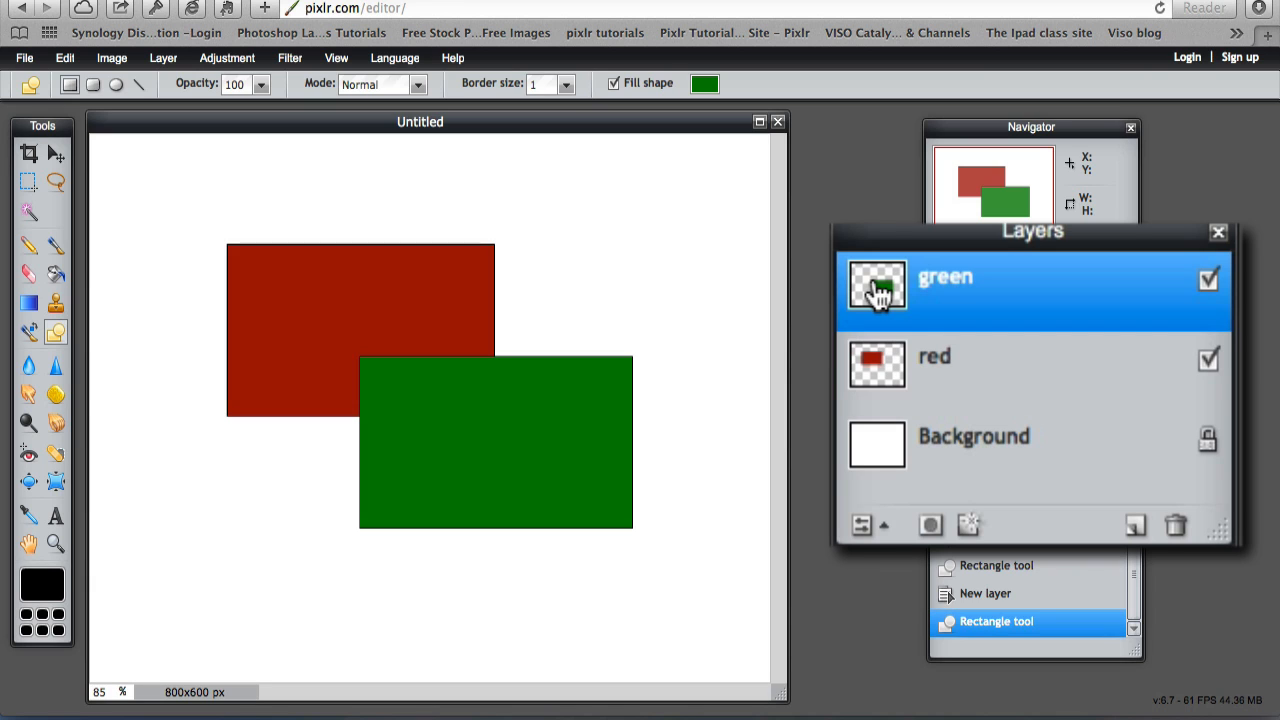
Move the red rectangle on its own layer so it sits higher, partly behind green.
{"action": "left_click", "coordinate": [56, 154]}
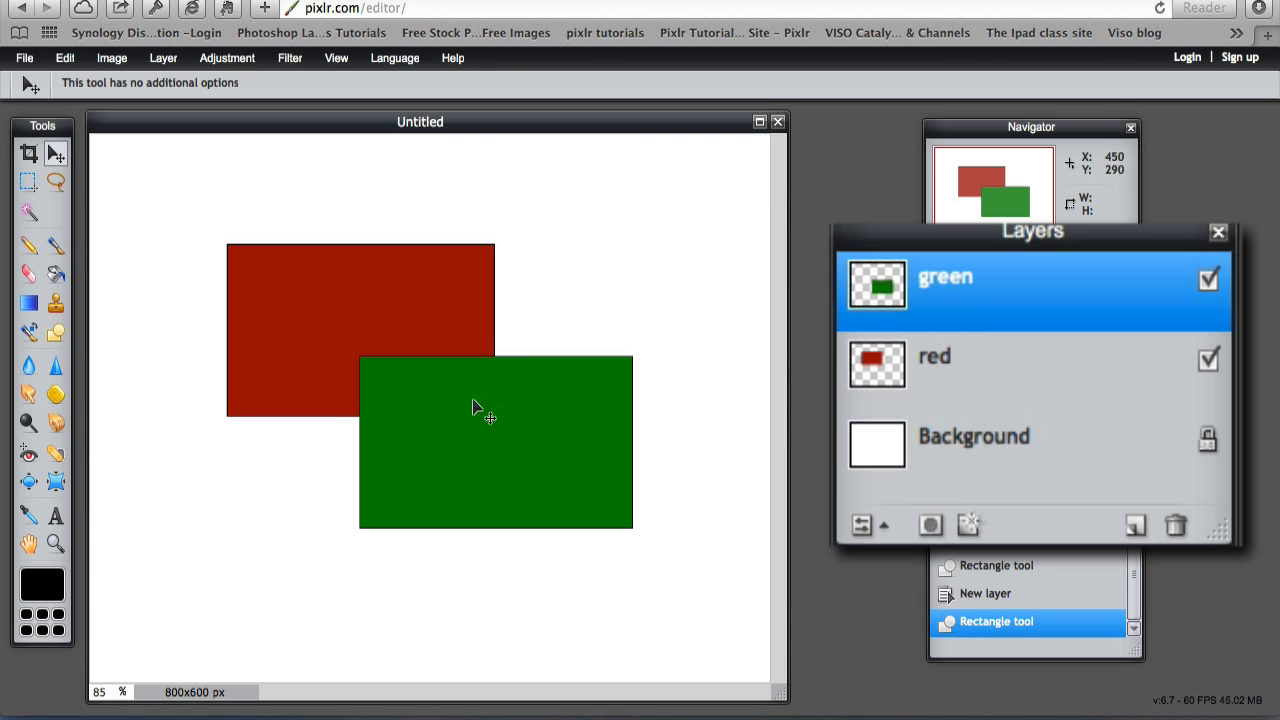
{"action": "mouse_move", "coordinate": [475, 405]}
{"action": "left_mouse_down"}
{"action": "mouse_move", "coordinate": [335, 507]}
{"action": "mouse_move", "coordinate": [513, 347]}
{"action": "left_mouse_up"}
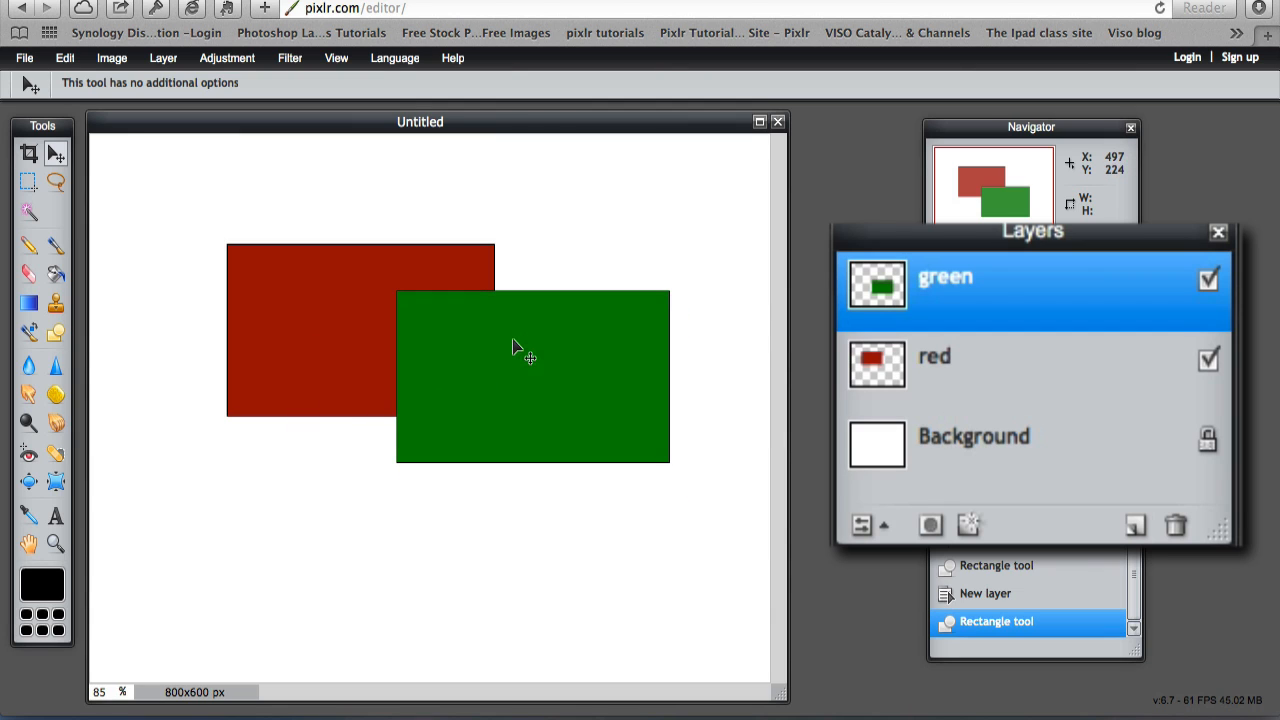
{"action": "mouse_move", "coordinate": [513, 347]}
{"action": "left_mouse_down"}
{"action": "mouse_move", "coordinate": [220, 450]}
{"action": "mouse_move", "coordinate": [225, 395]}
{"action": "left_mouse_up"}
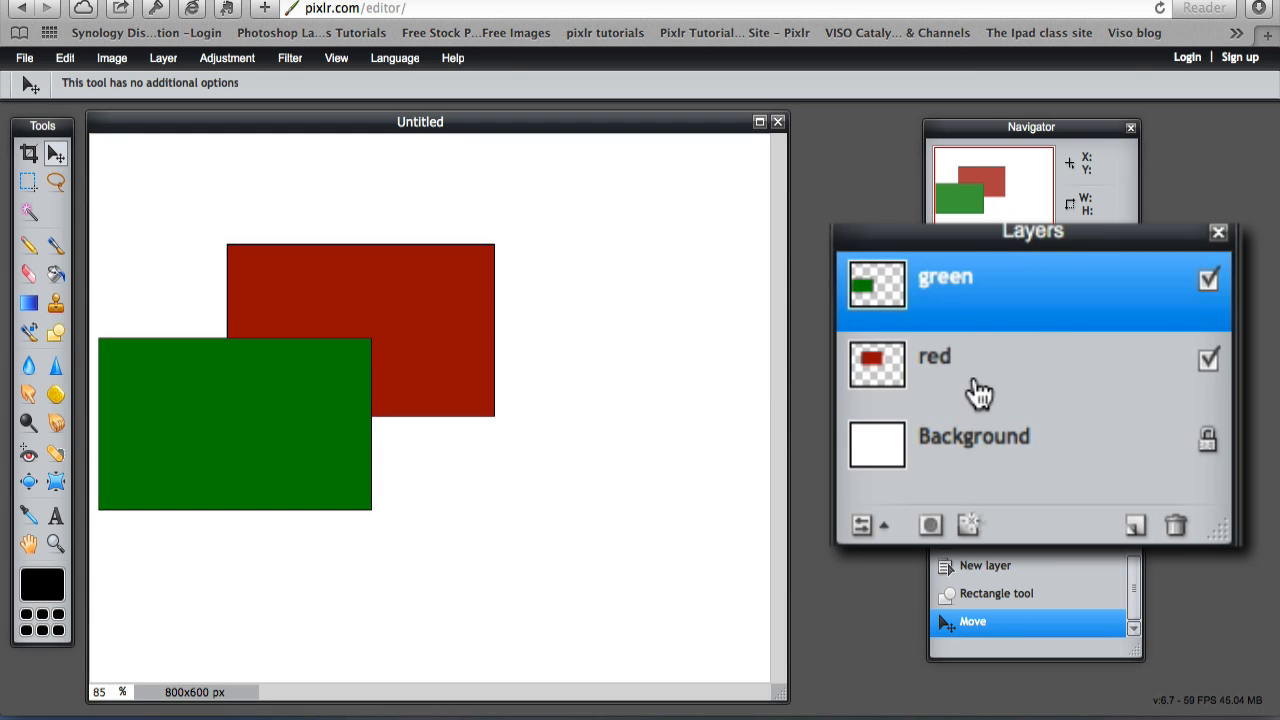
{"action": "left_click", "coordinate": [928, 370]}
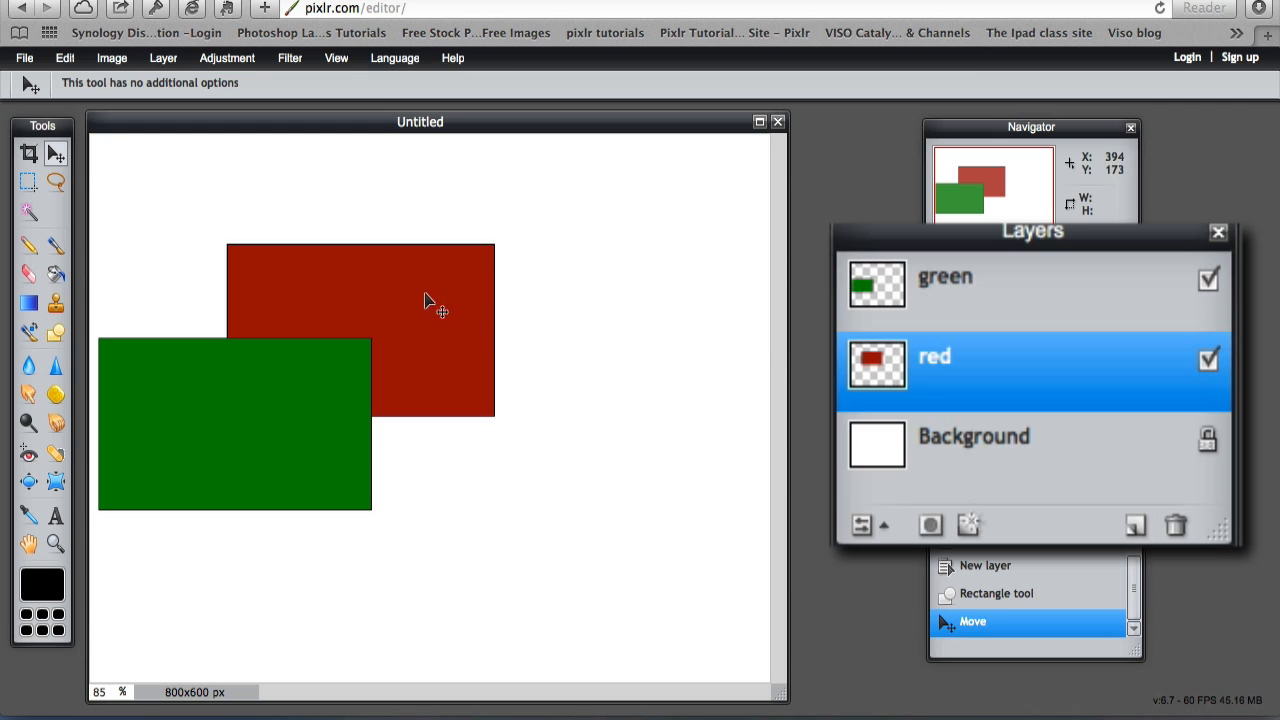
{"action": "left_click_drag", "start_coordinate": [443, 312], "coordinate": [640, 222]}
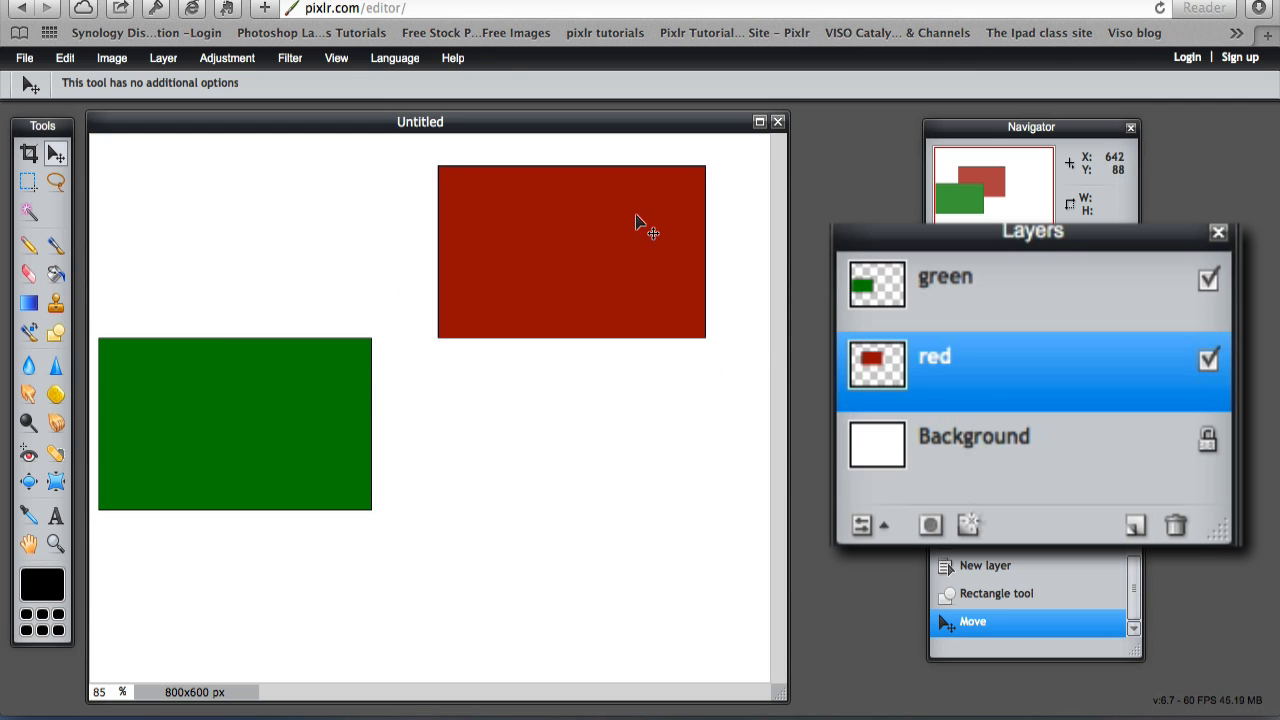
{"action": "left_click_drag", "start_coordinate": [640, 222], "coordinate": [507, 268]}
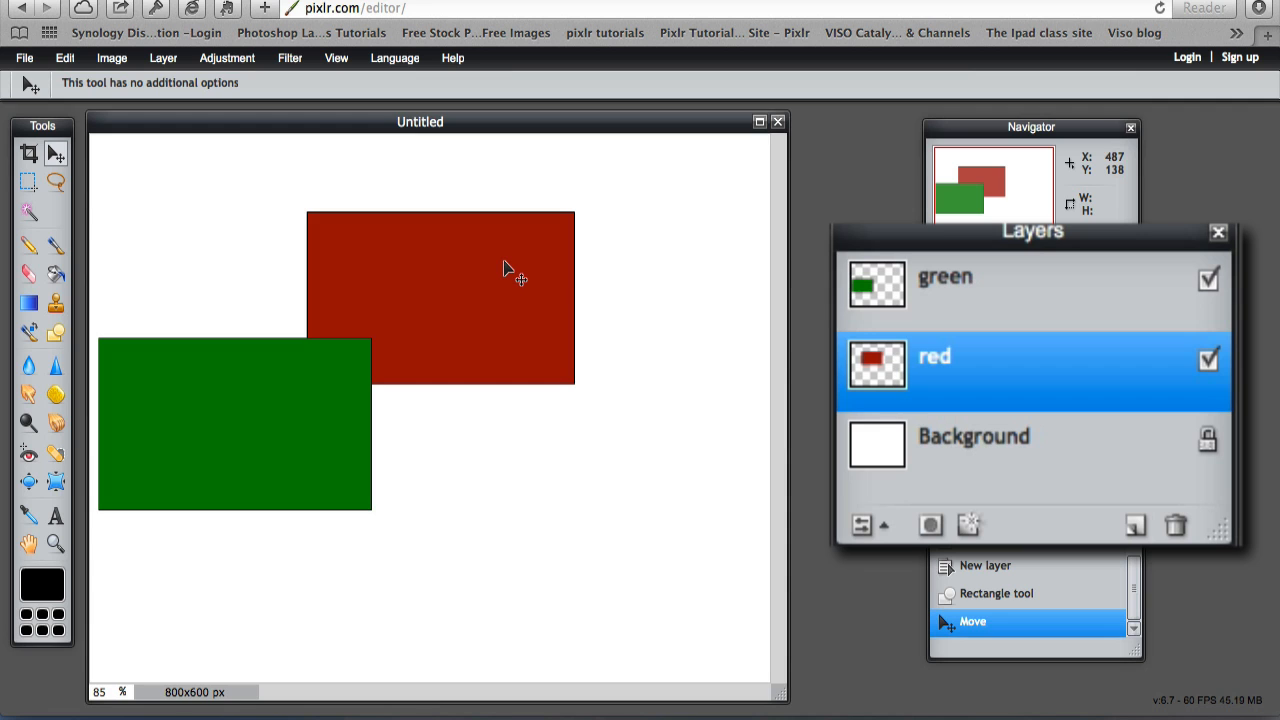
{"action": "left_click_drag", "start_coordinate": [340, 415], "coordinate": [253, 400]}
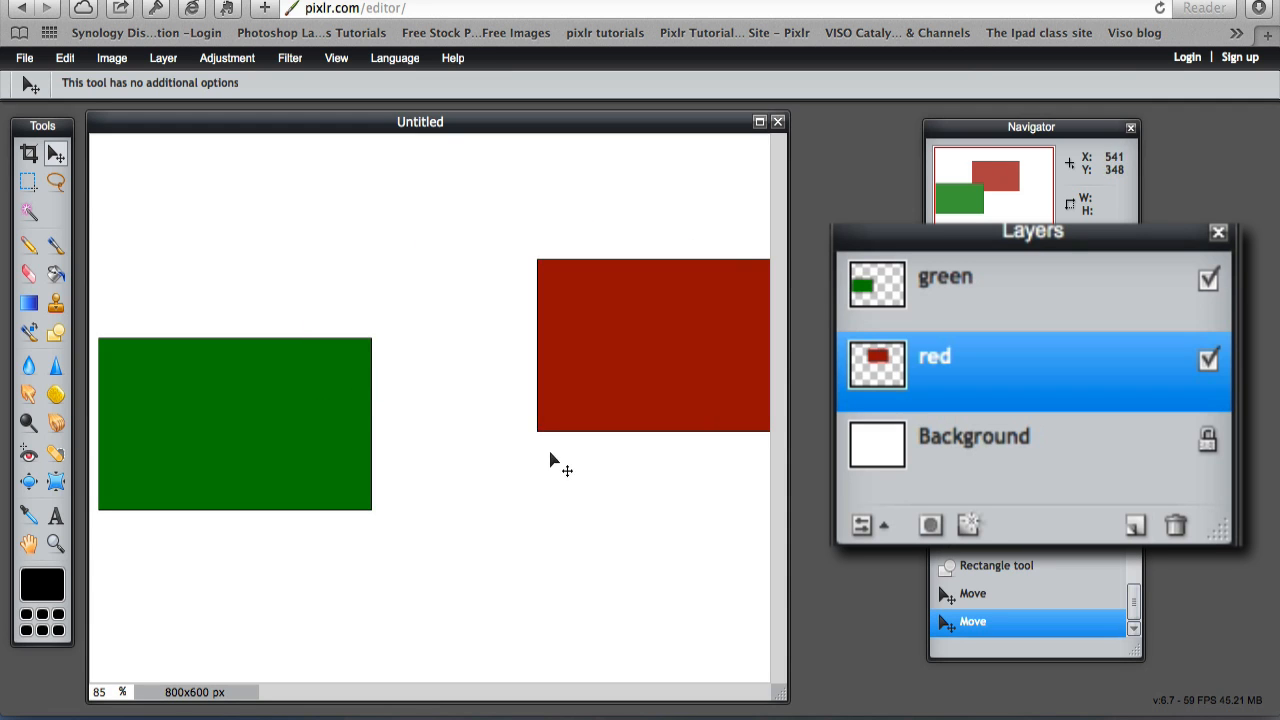
Move the green rectangle over red's lower right, swap the layer order, then restore green in front.
{"action": "left_click", "coordinate": [926, 282]}
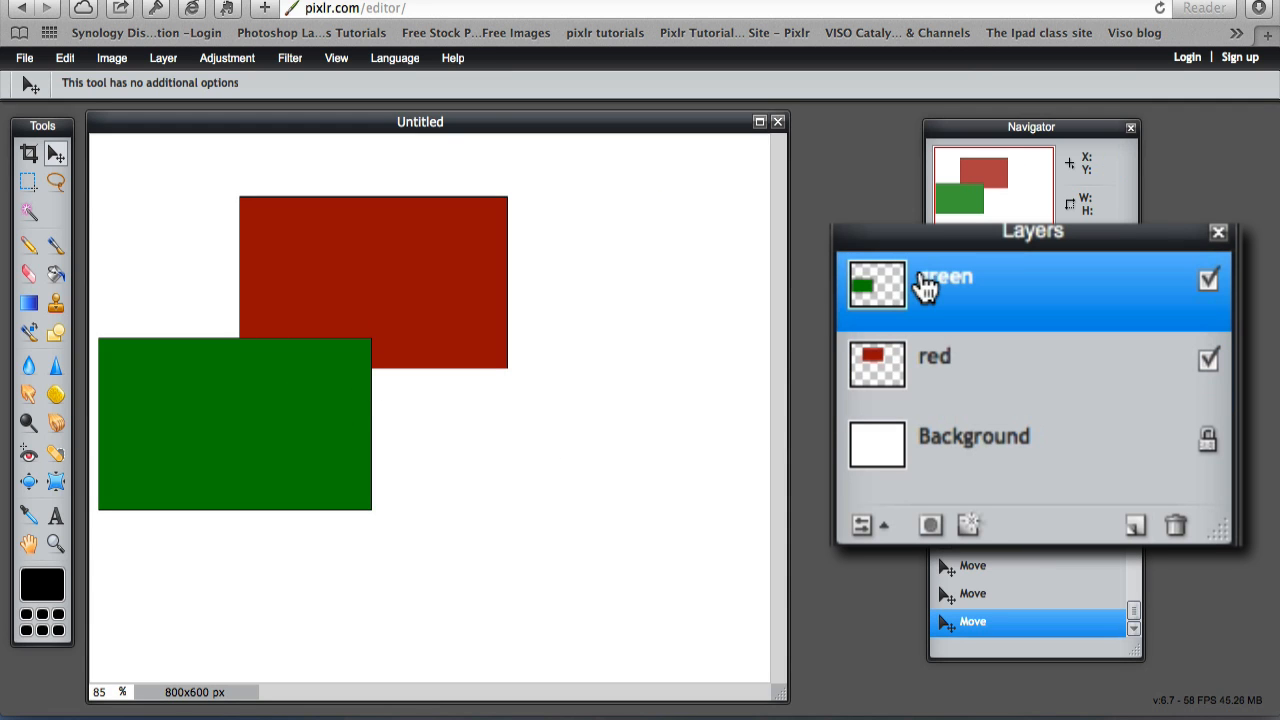
{"action": "left_click_drag", "start_coordinate": [307, 408], "coordinate": [521, 354]}
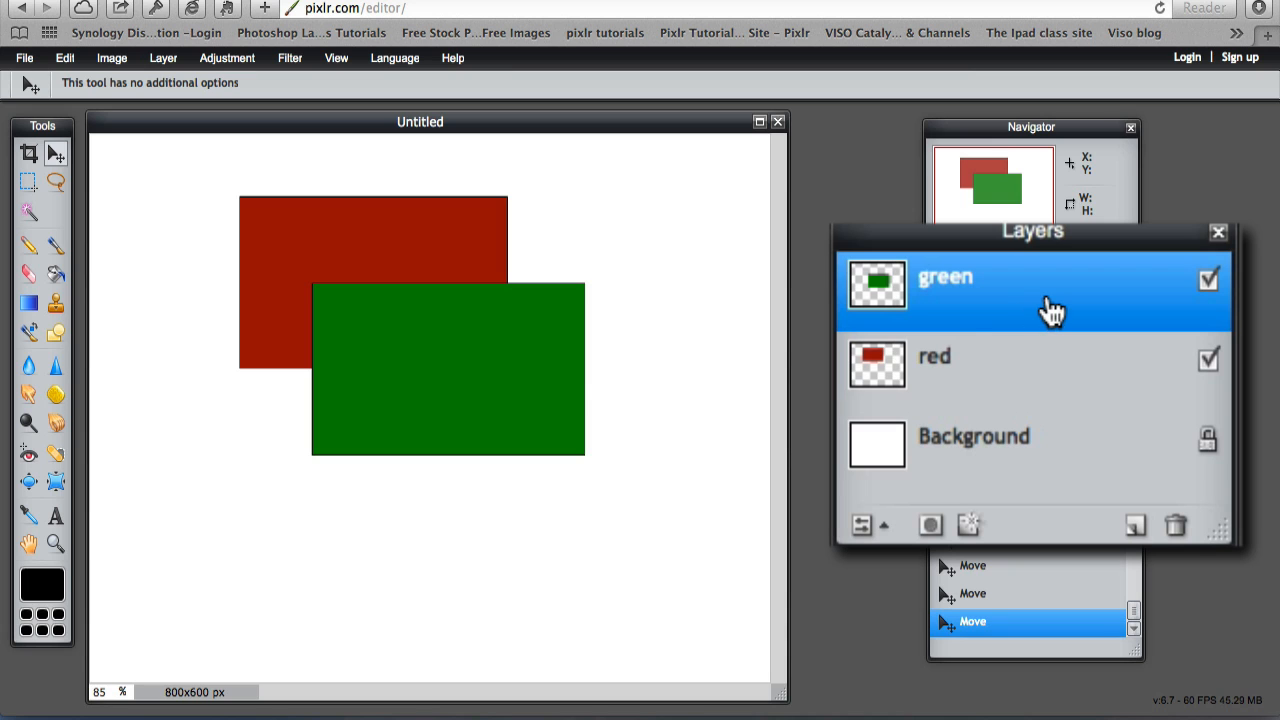
{"action": "left_click_drag", "start_coordinate": [986, 300], "coordinate": [992, 415]}
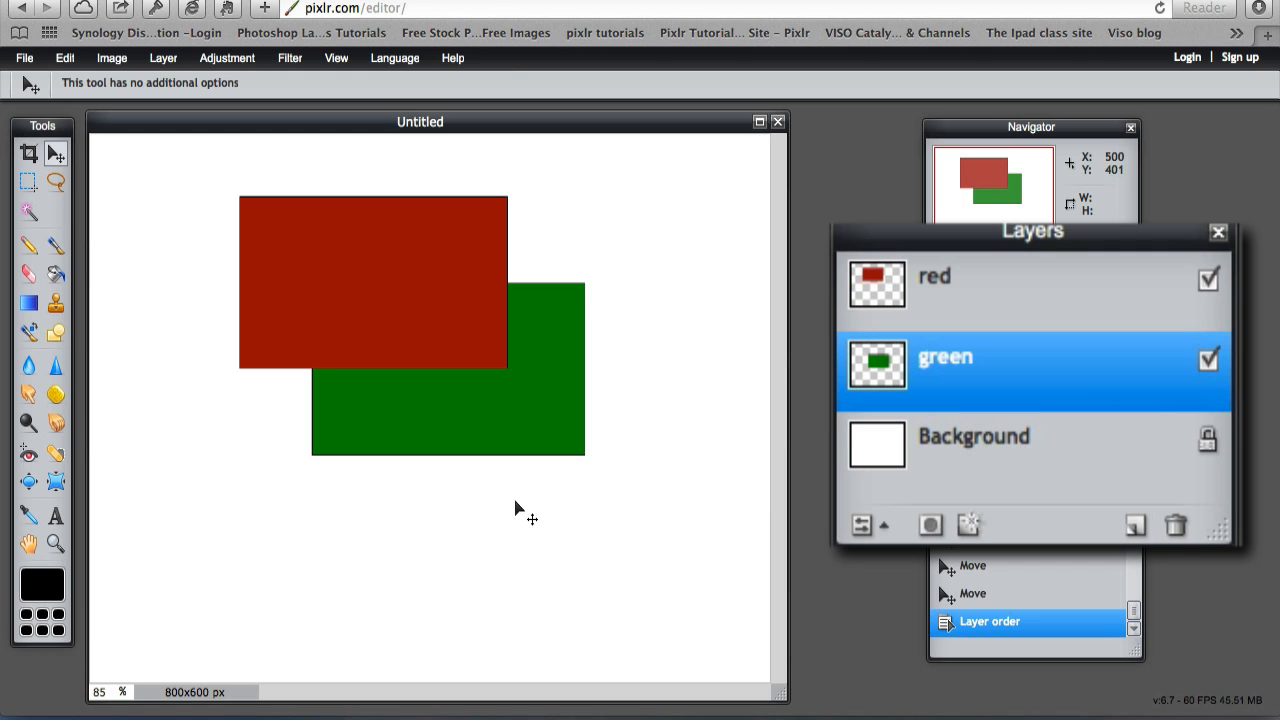
{"action": "mouse_move", "coordinate": [320, 290]}
{"action": "left_mouse_down"}
{"action": "mouse_move", "coordinate": [480, 345]}
{"action": "mouse_move", "coordinate": [470, 312]}
{"action": "mouse_move", "coordinate": [418, 368]}
{"action": "mouse_move", "coordinate": [322, 254]}
{"action": "mouse_move", "coordinate": [318, 410]}
{"action": "mouse_move", "coordinate": [215, 395]}
{"action": "mouse_move", "coordinate": [325, 305]}
{"action": "mouse_move", "coordinate": [334, 282]}
{"action": "mouse_move", "coordinate": [340, 318]}
{"action": "left_mouse_up"}
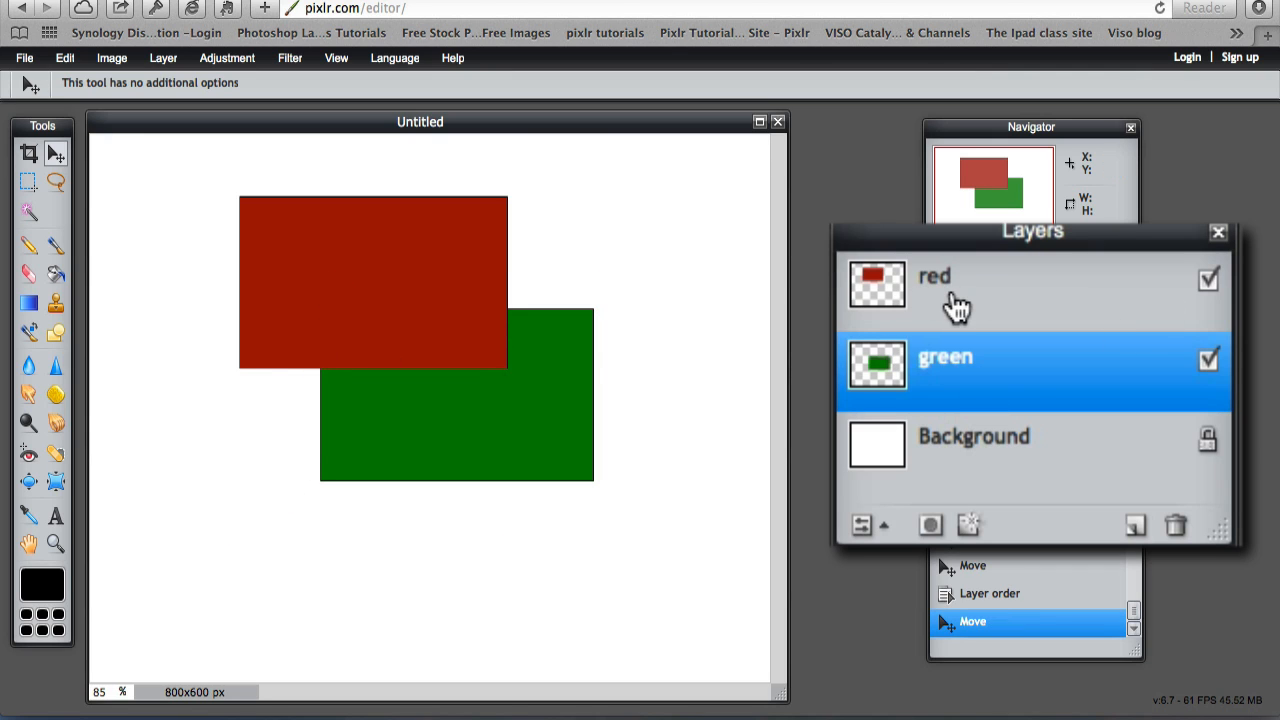
{"action": "left_click_drag", "start_coordinate": [945, 290], "coordinate": [949, 409]}
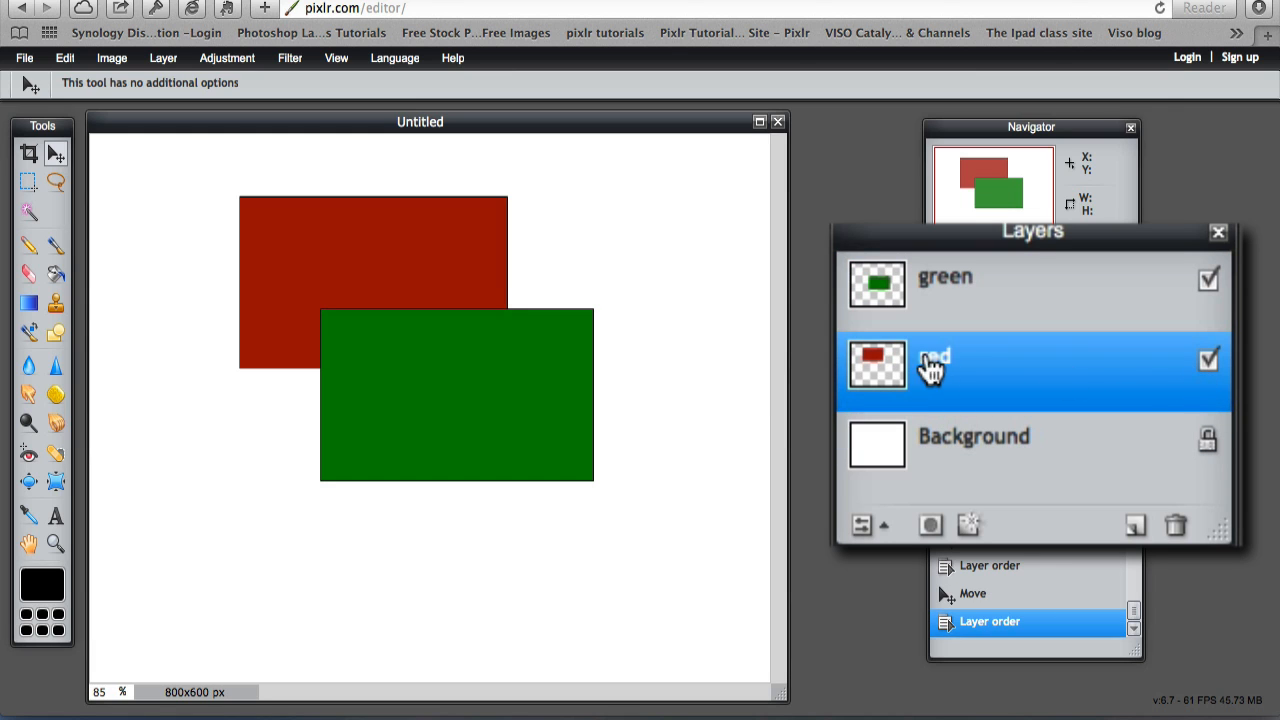
{"action": "left_click", "coordinate": [1209, 361]}
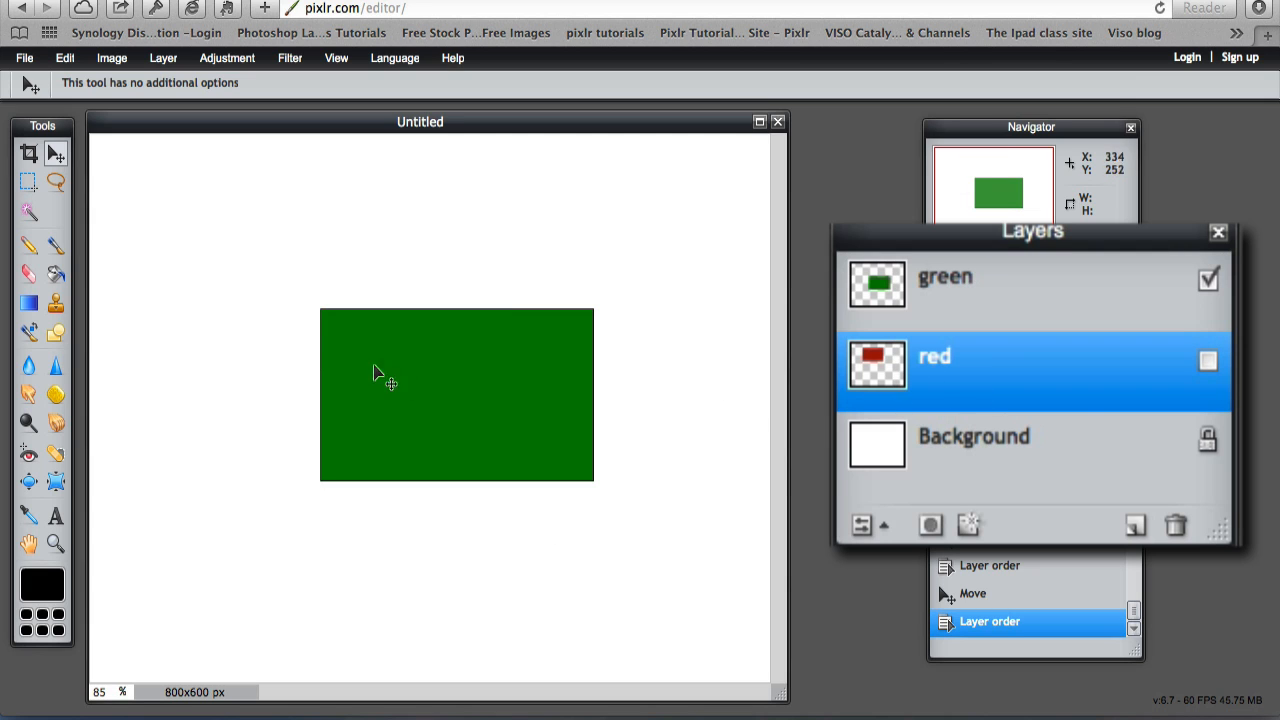
{"action": "left_click", "coordinate": [1209, 361]}
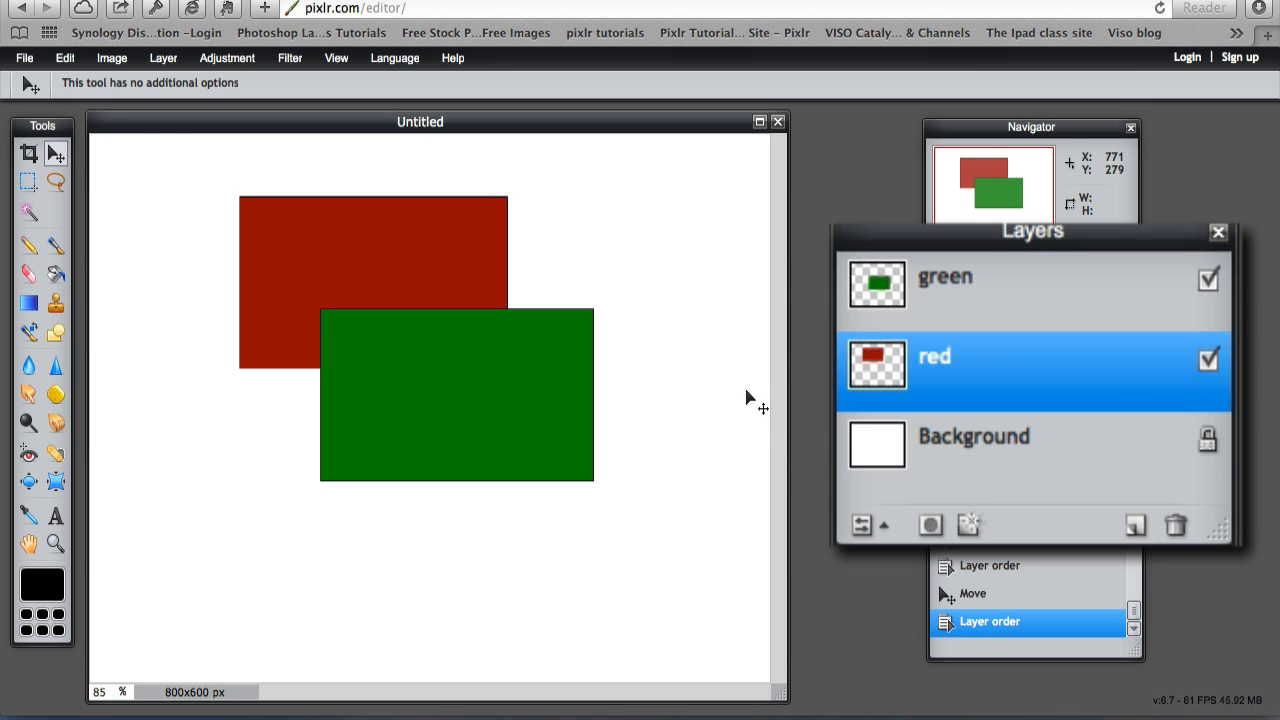
Add a new layer at the top of the stack and rename it text.
{"action": "left_click", "coordinate": [1138, 528]}
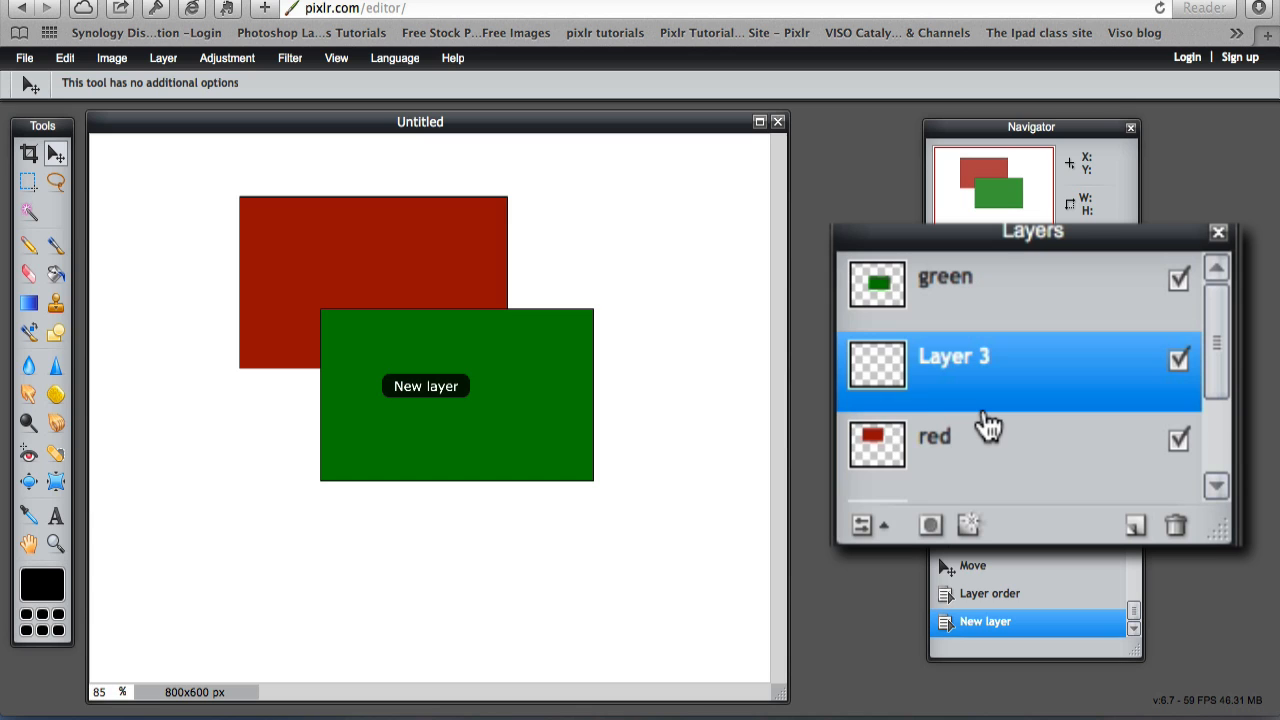
{"action": "left_click_drag", "start_coordinate": [873, 378], "coordinate": [905, 278]}
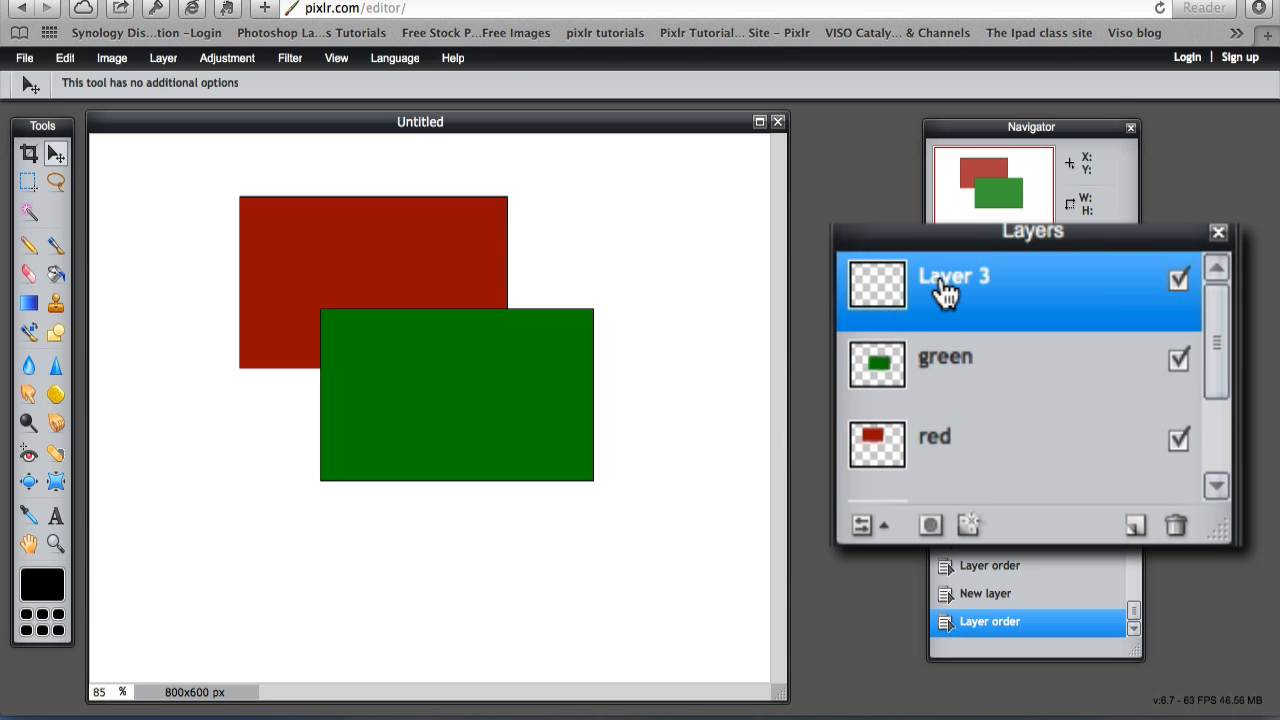
{"action": "double_click", "coordinate": [945, 290]}
{"action": "type", "text": "text"}
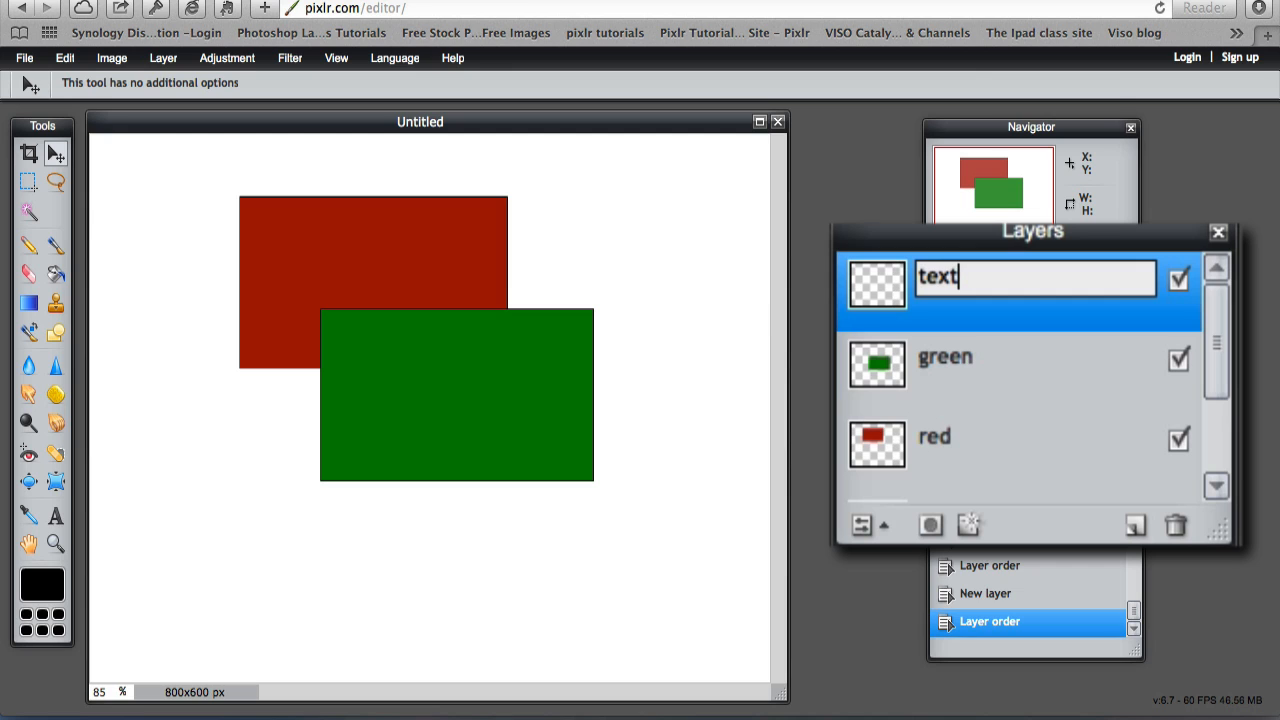
Place black text 'This is some text' below the rectangles with the Type tool.
{"action": "left_click", "coordinate": [55, 515]}
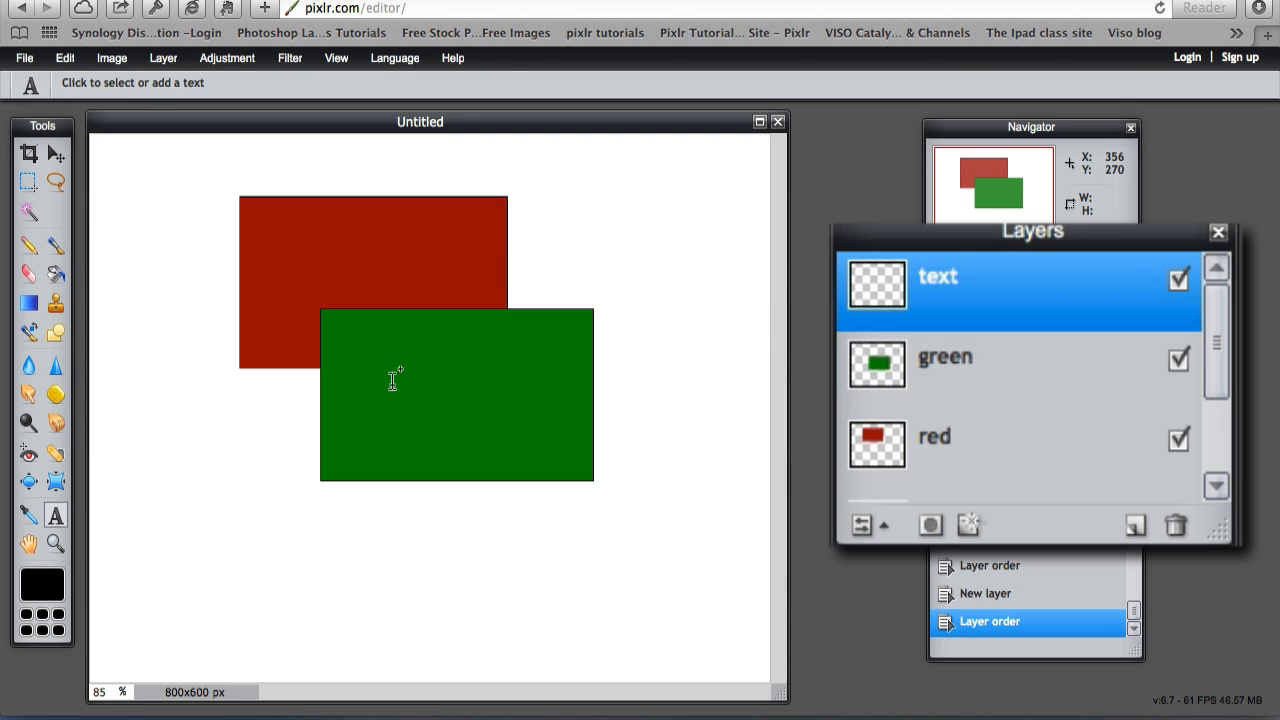
{"action": "left_click", "coordinate": [310, 538]}
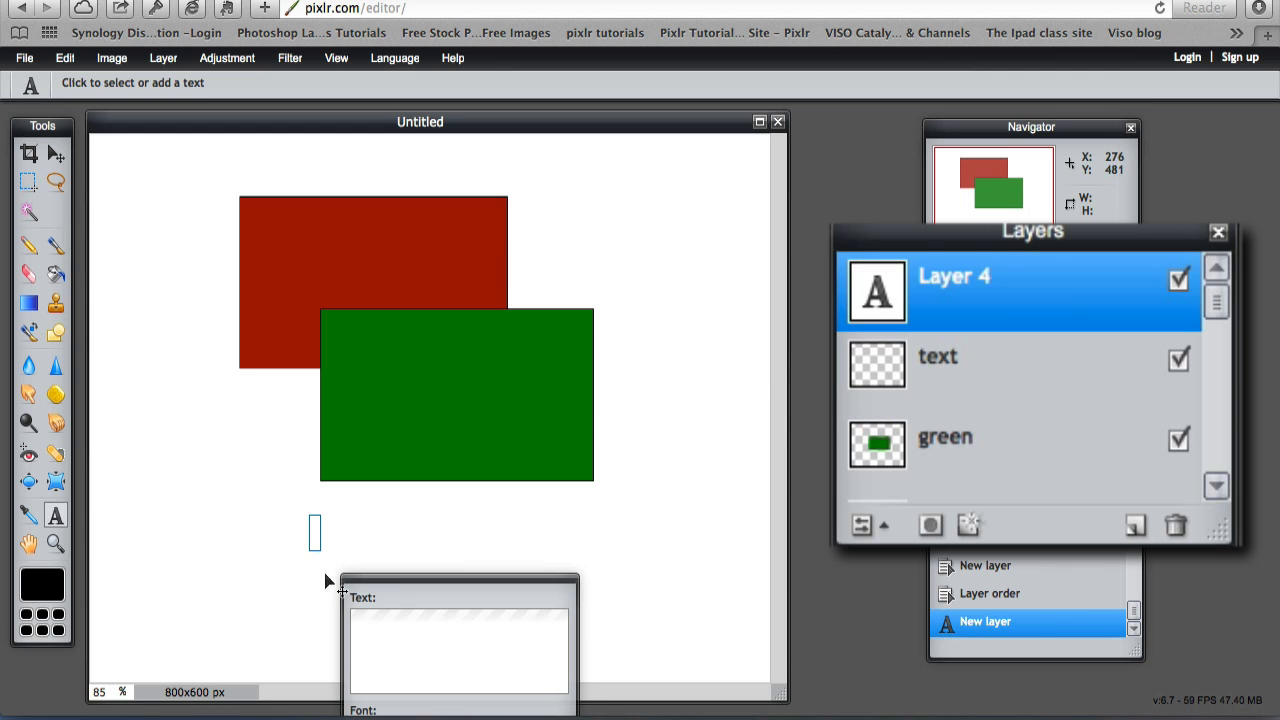
{"action": "left_click_drag", "start_coordinate": [389, 581], "coordinate": [465, 386]}
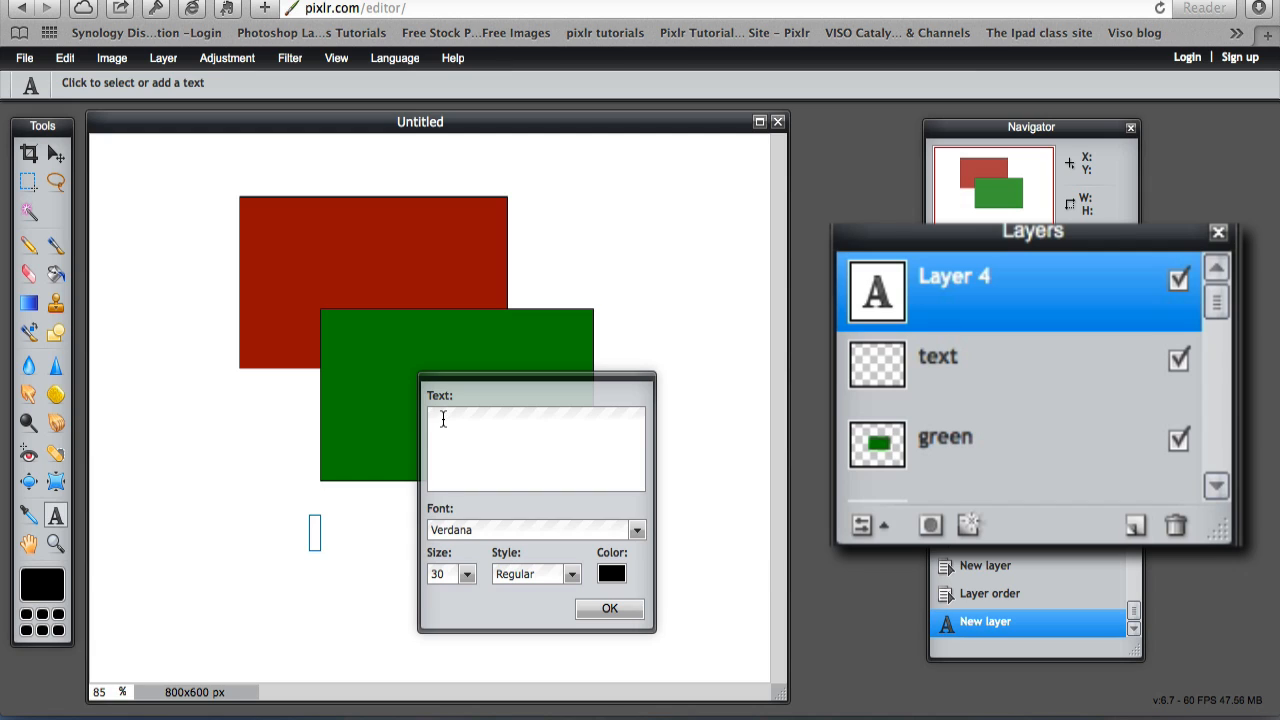
{"action": "type", "text": "This is some text"}
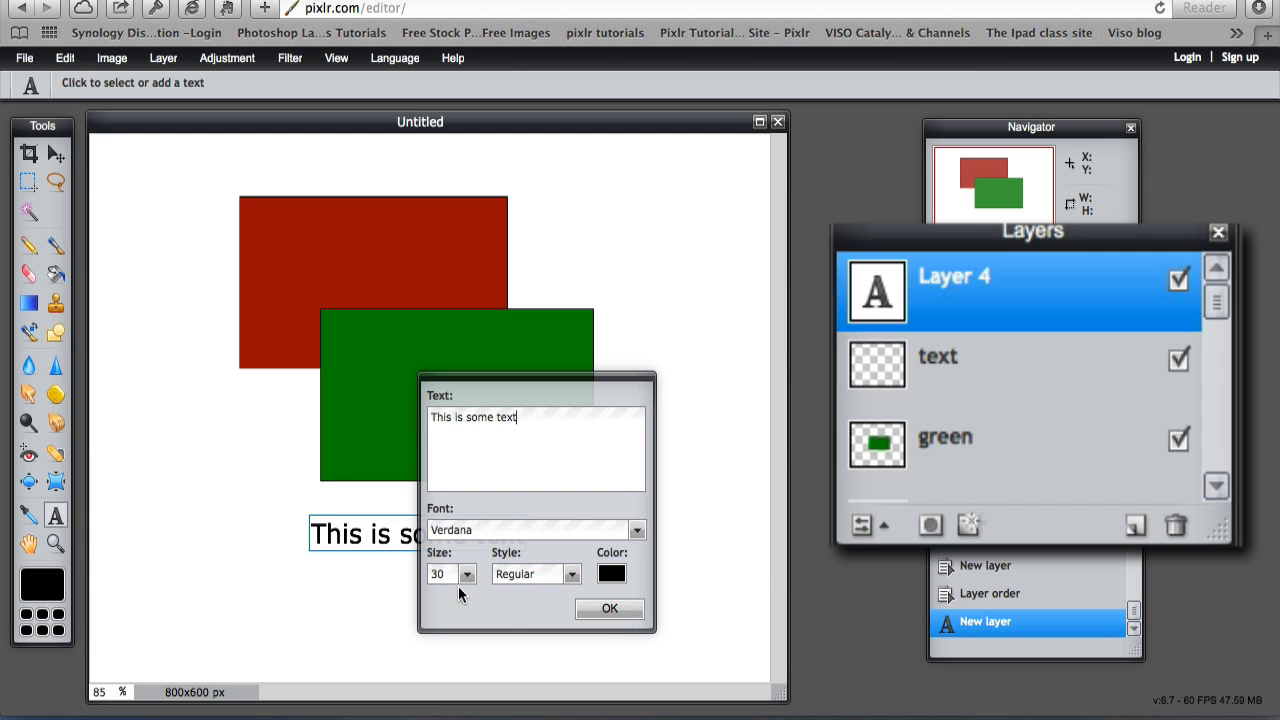
{"action": "left_click", "coordinate": [611, 609]}
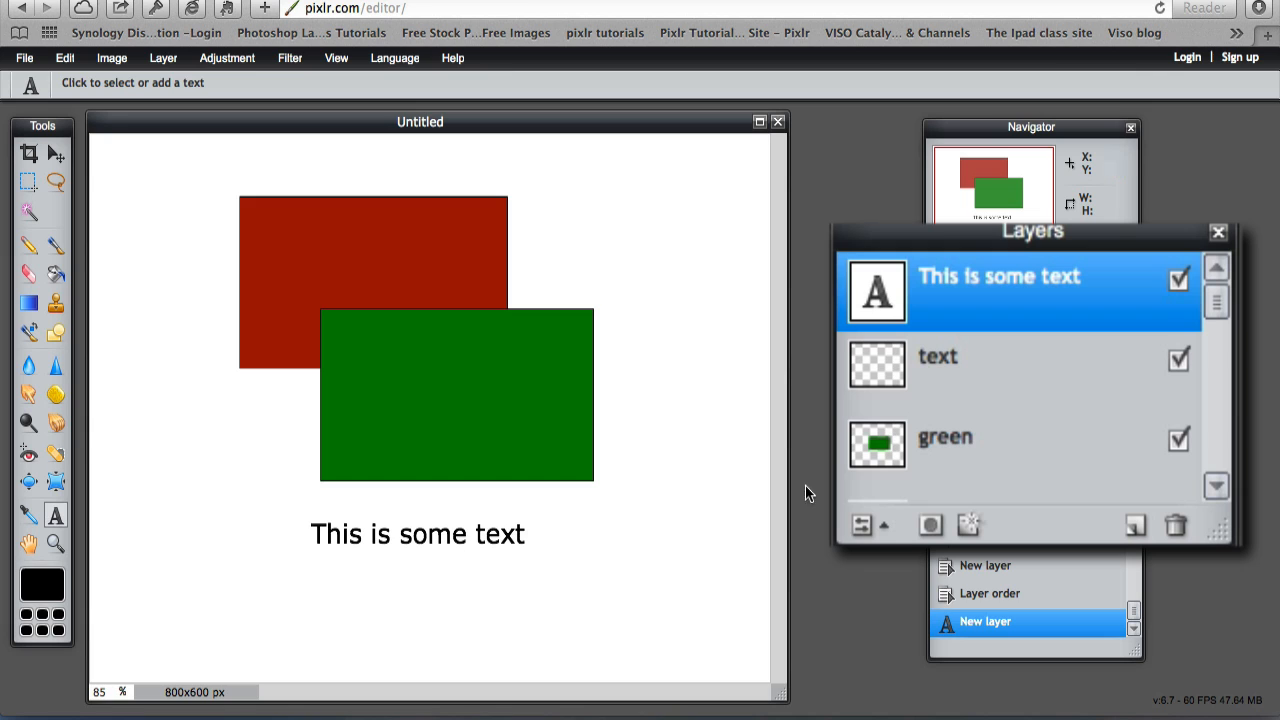
With the Move tool, drag the text up and place it inside the red rectangle.
{"action": "left_click", "coordinate": [55, 153]}
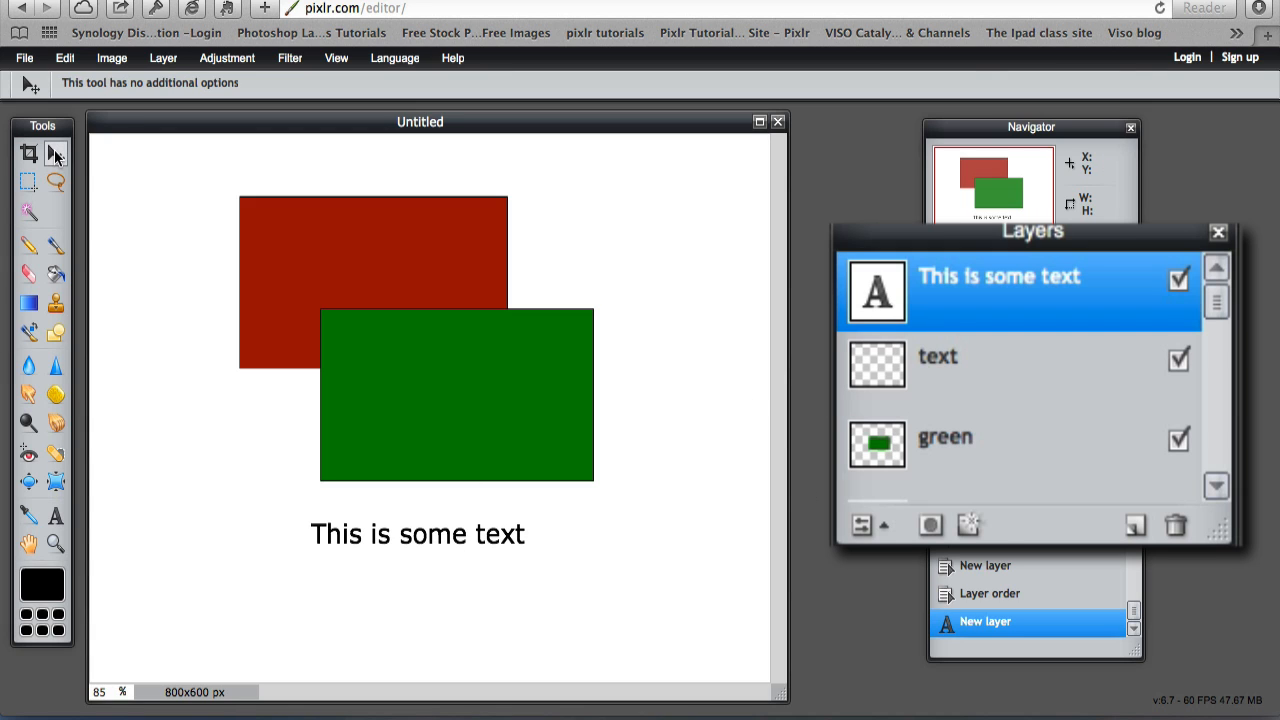
{"action": "mouse_move", "coordinate": [404, 545]}
{"action": "left_mouse_down"}
{"action": "mouse_move", "coordinate": [409, 422]}
{"action": "mouse_move", "coordinate": [374, 253]}
{"action": "mouse_move", "coordinate": [447, 425]}
{"action": "mouse_move", "coordinate": [345, 263]}
{"action": "left_mouse_up"}
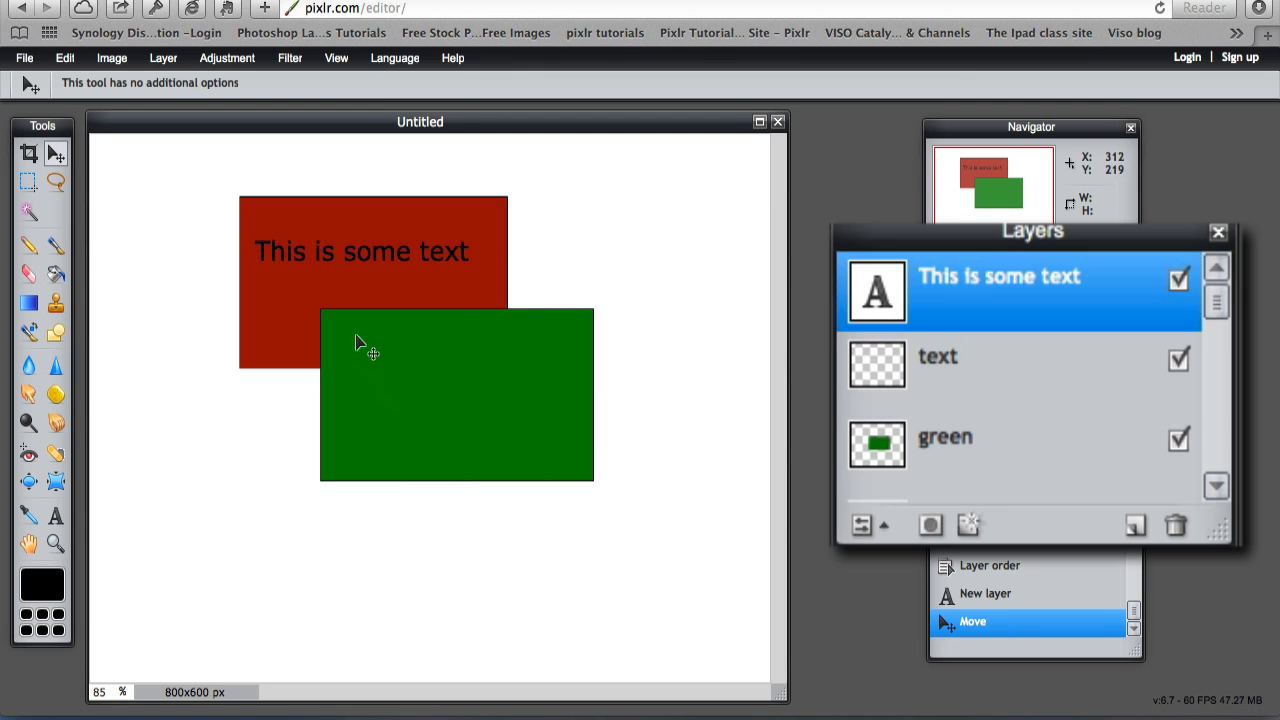
{"action": "mouse_move", "coordinate": [345, 263]}
{"action": "left_mouse_down"}
{"action": "mouse_move", "coordinate": [390, 375]}
{"action": "mouse_move", "coordinate": [358, 268]}
{"action": "left_mouse_up"}
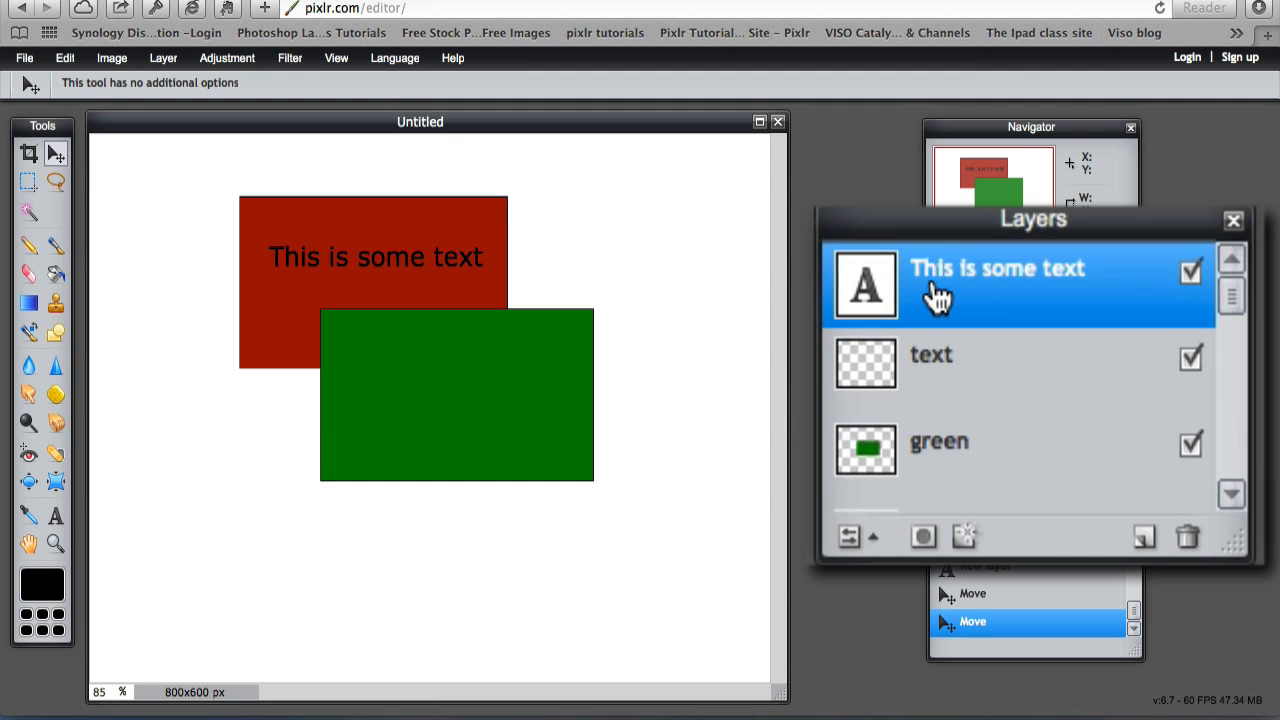
Send the text layer below green, move the text down behind it, then bring the layer back to the top.
{"action": "left_click_drag", "start_coordinate": [940, 290], "coordinate": [930, 478]}
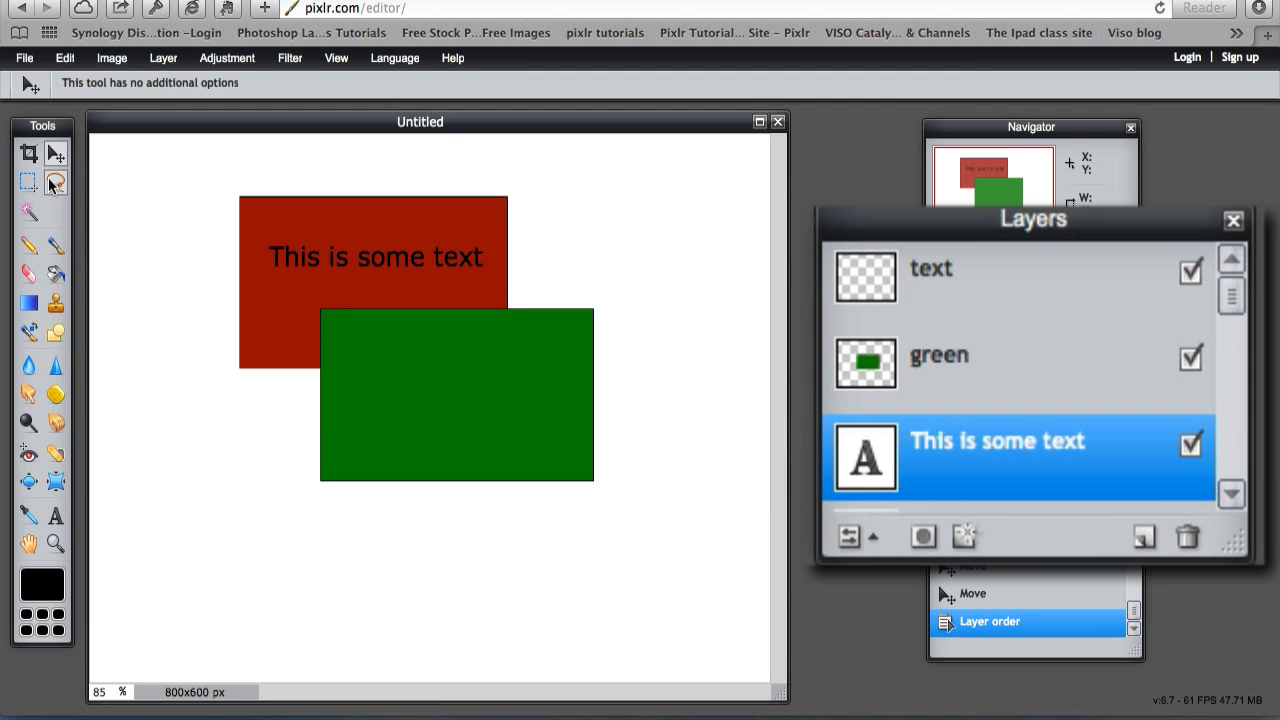
{"action": "mouse_move", "coordinate": [295, 255]}
{"action": "left_mouse_down"}
{"action": "mouse_move", "coordinate": [277, 418]}
{"action": "mouse_move", "coordinate": [303, 418]}
{"action": "mouse_move", "coordinate": [240, 414]}
{"action": "left_mouse_up"}
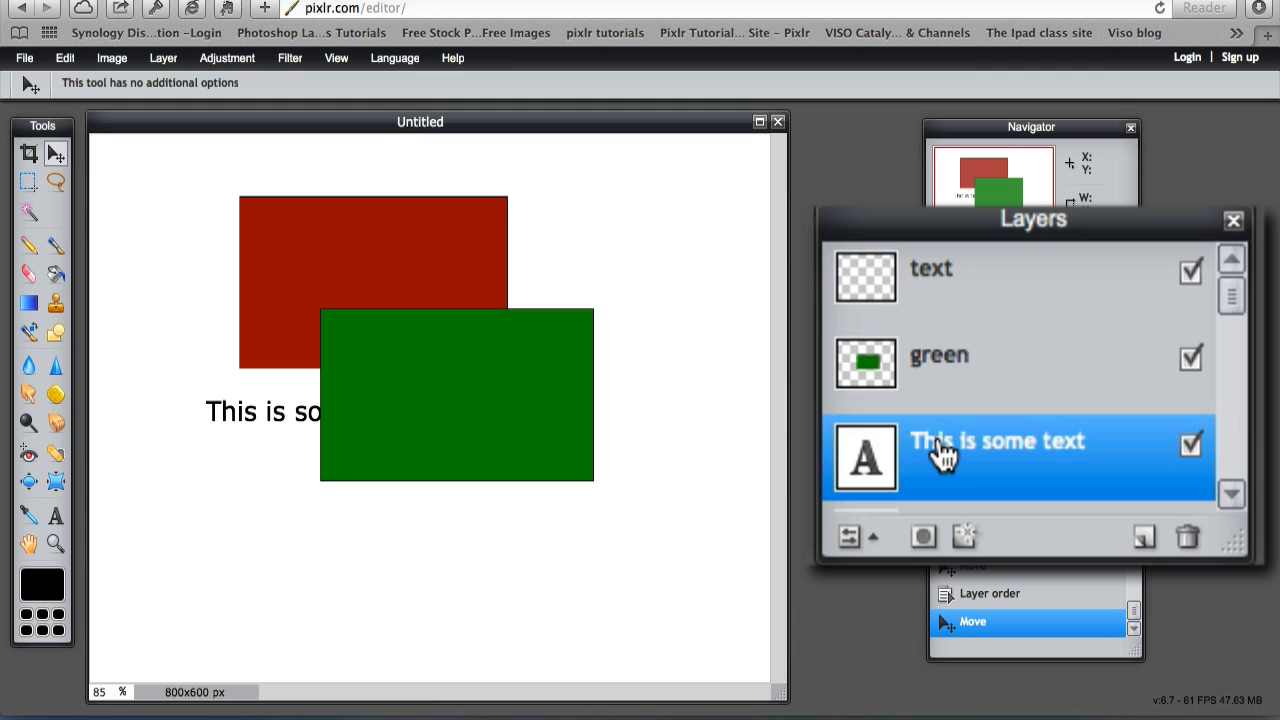
{"action": "left_click_drag", "start_coordinate": [945, 455], "coordinate": [950, 250]}
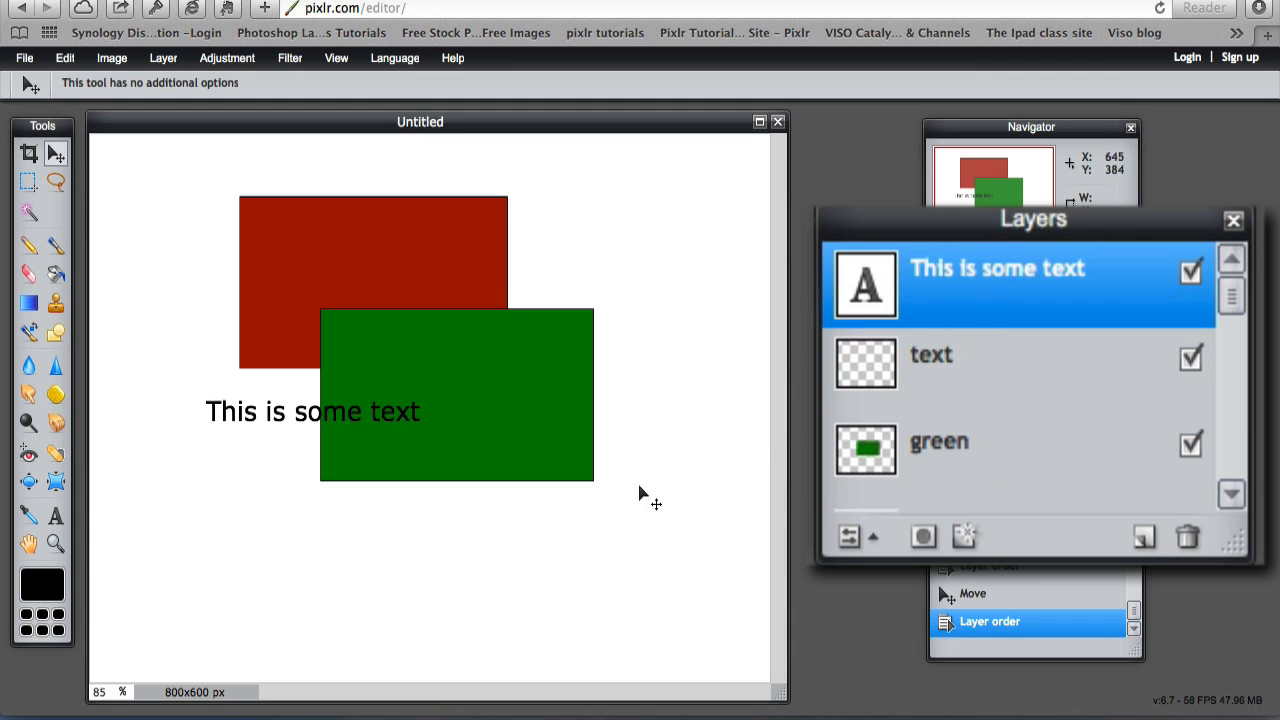